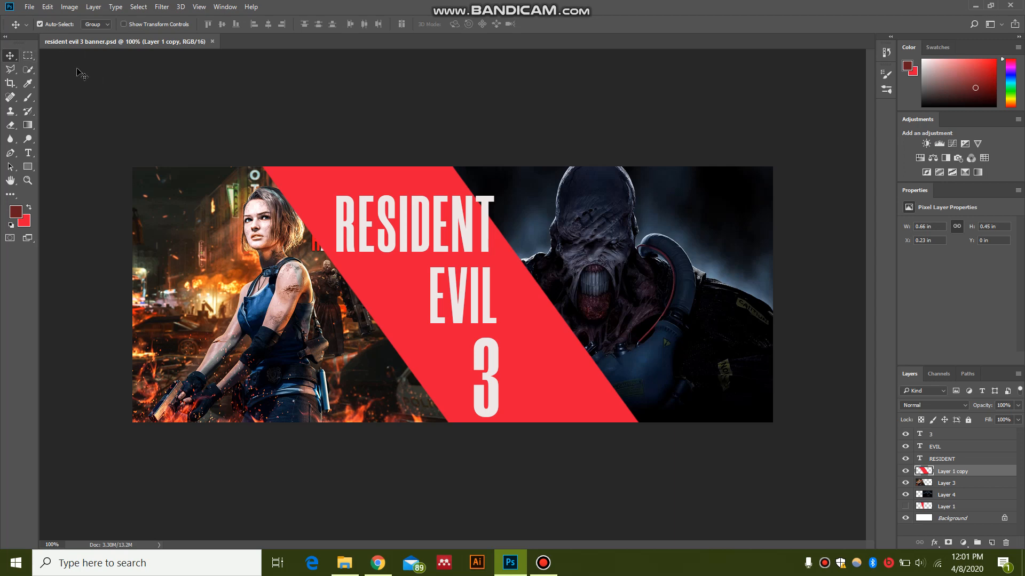
Step: Create a new 1200 × 480 pixel document named "re 3" at 1080 pixels/inch
left_click(30, 7)
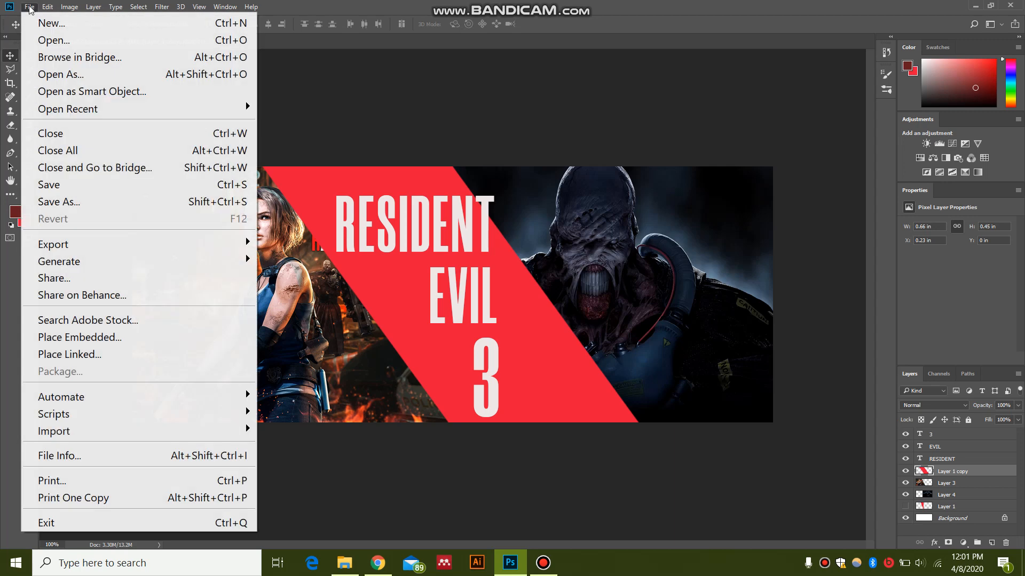
left_click(51, 23)
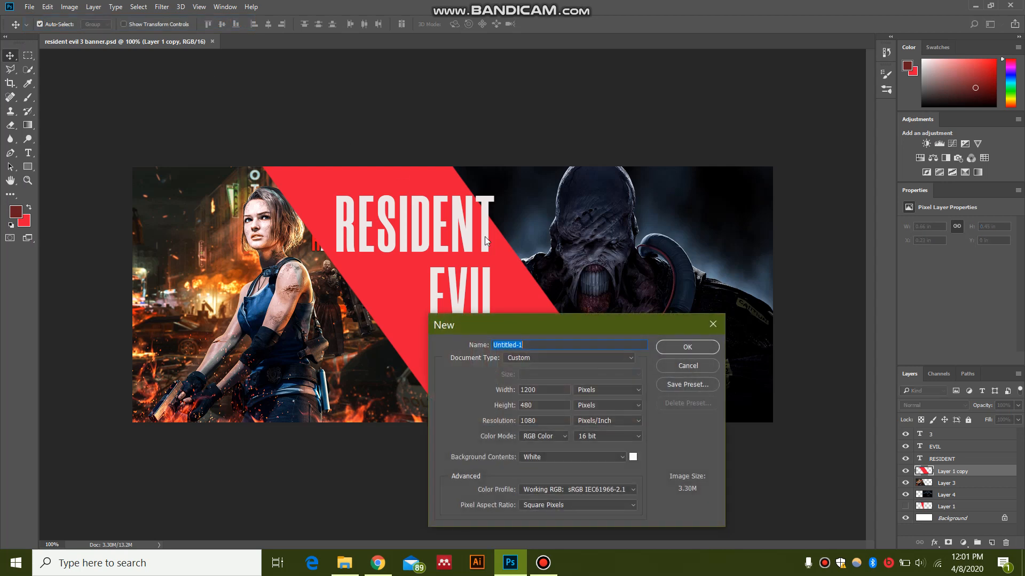
type("re 3")
left_click(691, 346)
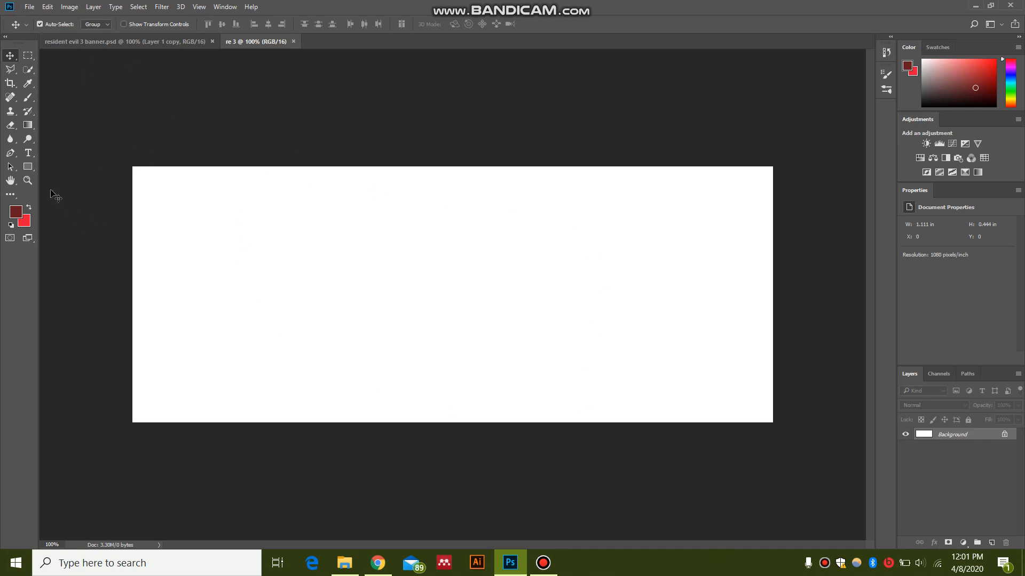
Step: Swap bright red to the foreground colour and draw a closed right-triangle path with the Pen tool across the canvas's full height
left_click(30, 210)
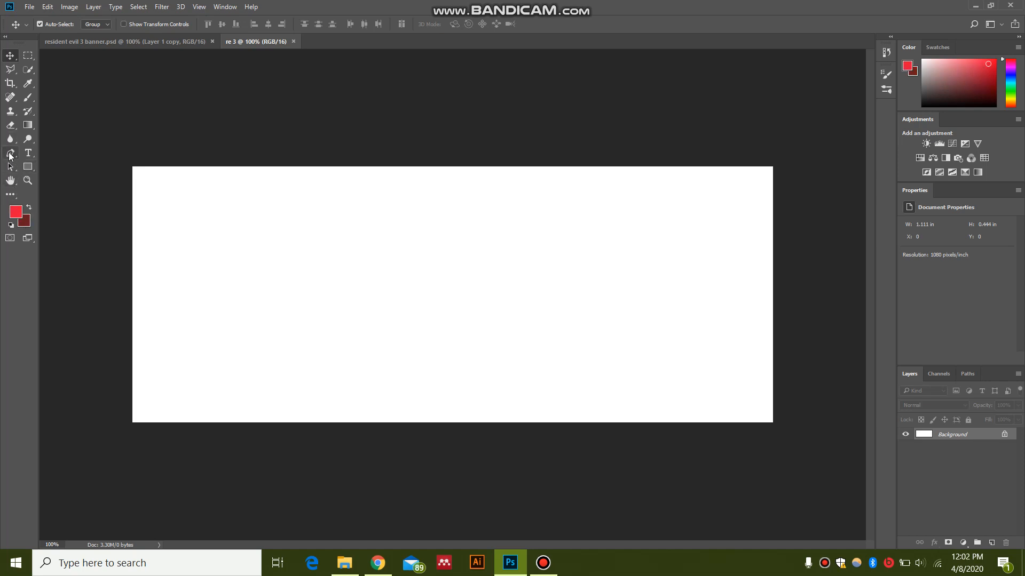
left_click(10, 154)
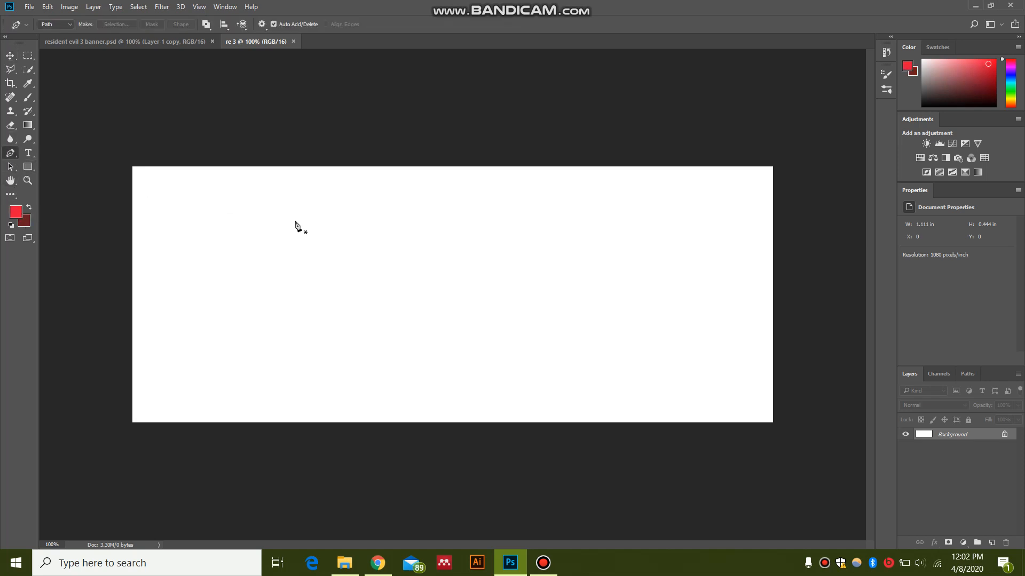
left_click(289, 167)
left_click(390, 421)
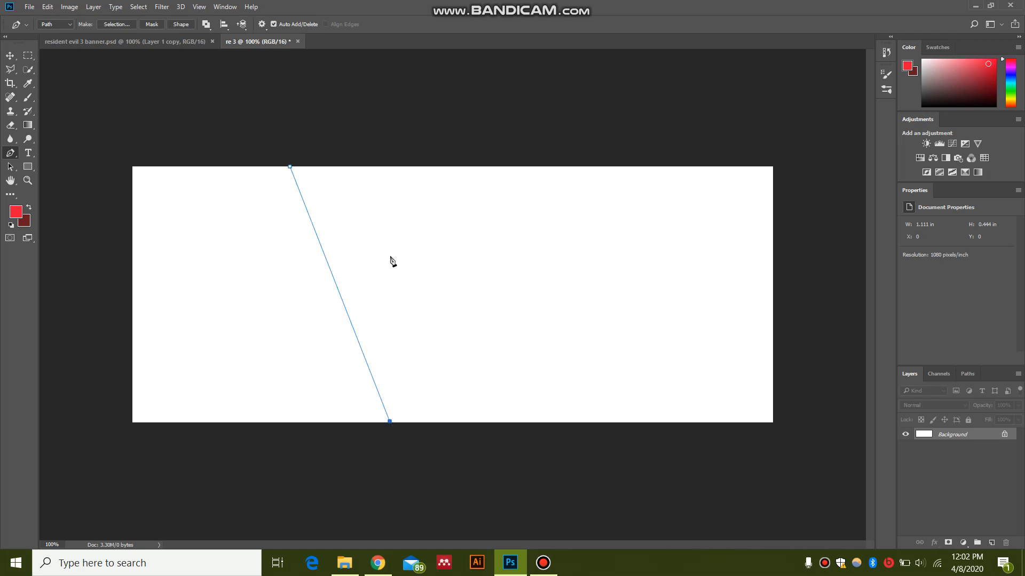
left_click(390, 168)
left_click(290, 168)
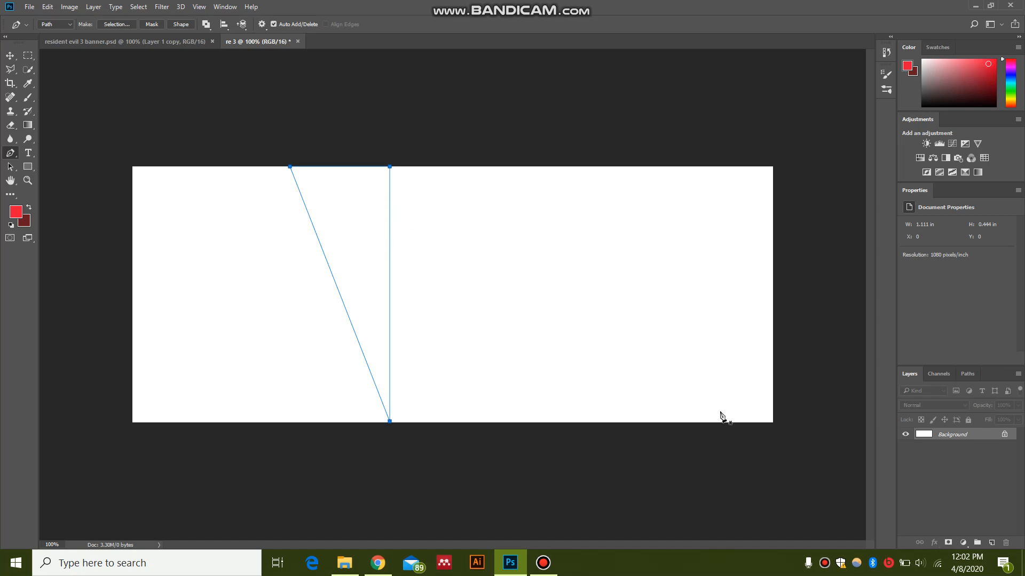
Step: Fill the triangle path with the foreground colour at 100% opacity on a new layer, and dismiss the path
left_click(988, 543)
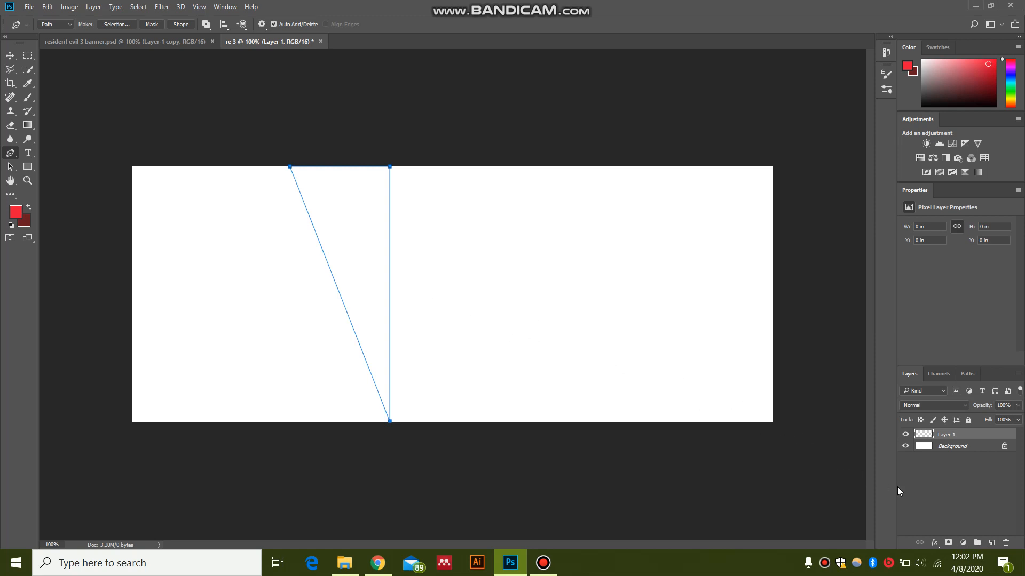
right_click(340, 225)
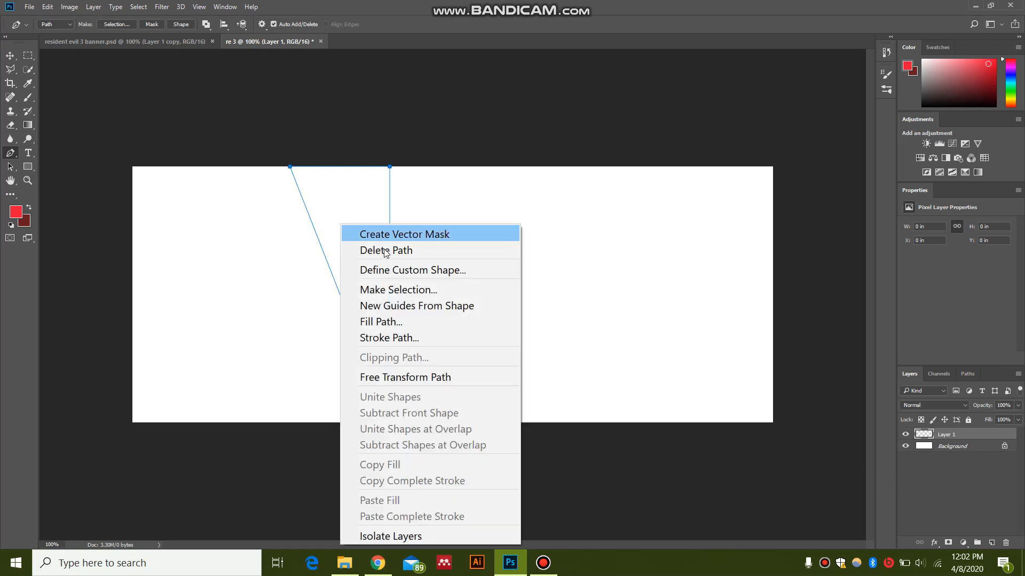
left_click(424, 319)
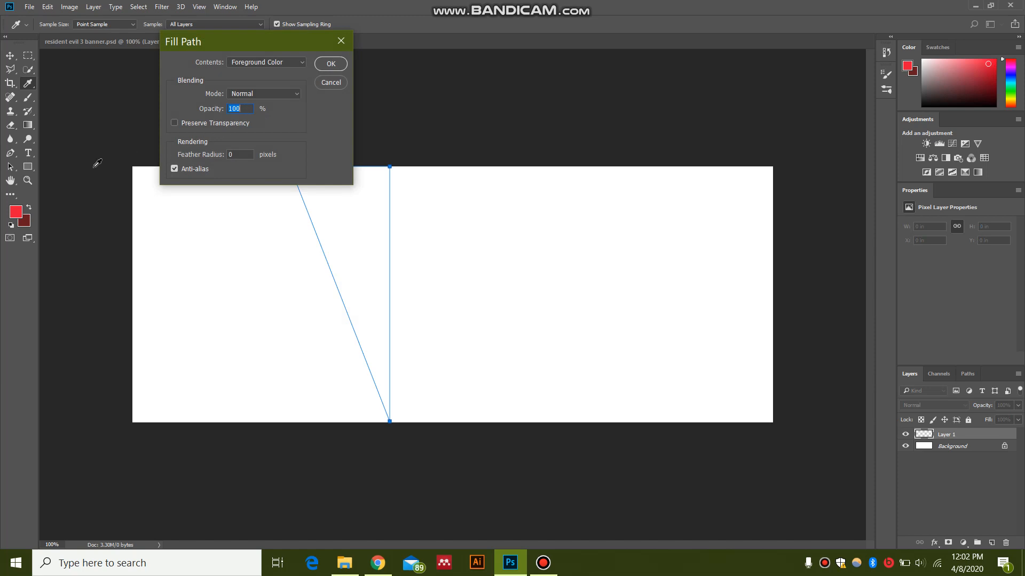
left_click(331, 63)
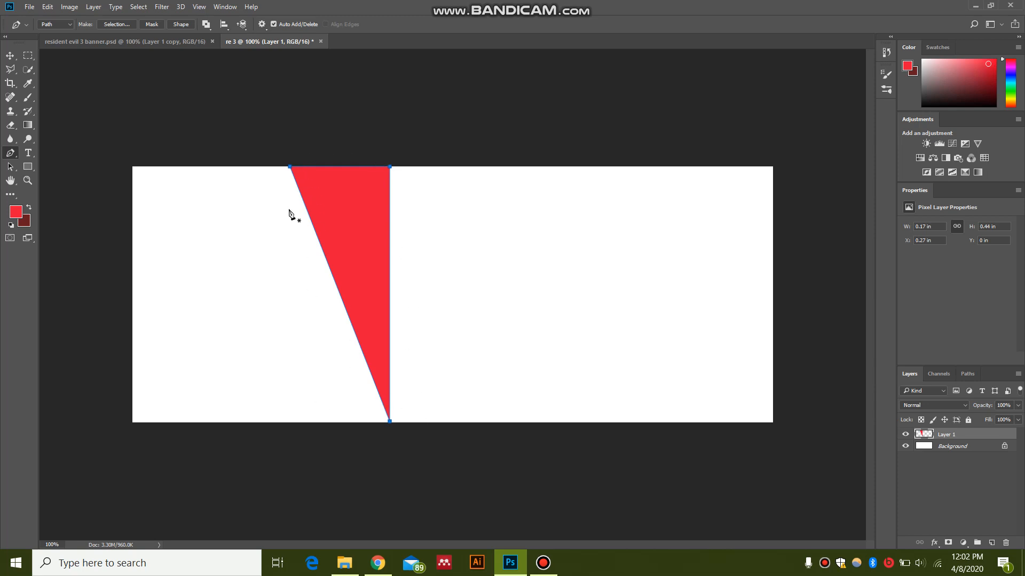
key("Escape")
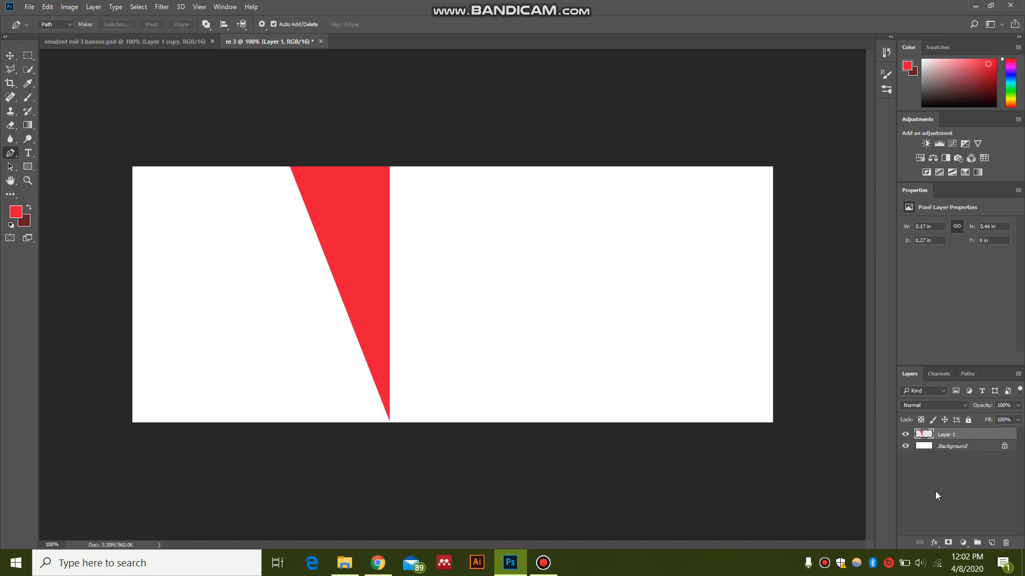
Step: Duplicate the red triangle, place the copy against its right side, and flip it horizontally and vertically to form a slanted stripe
key("ctrl+j")
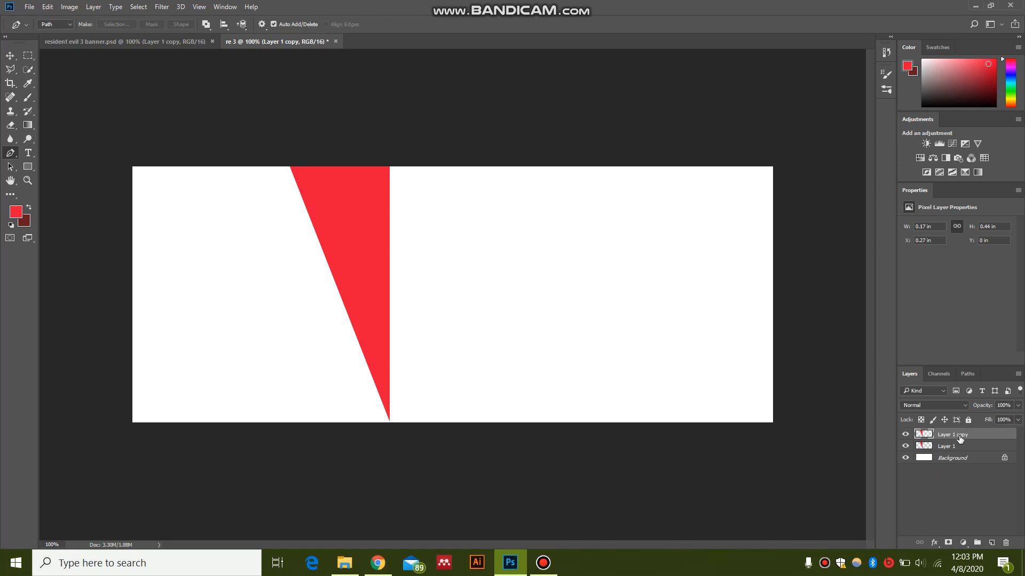
key("ctrl+t")
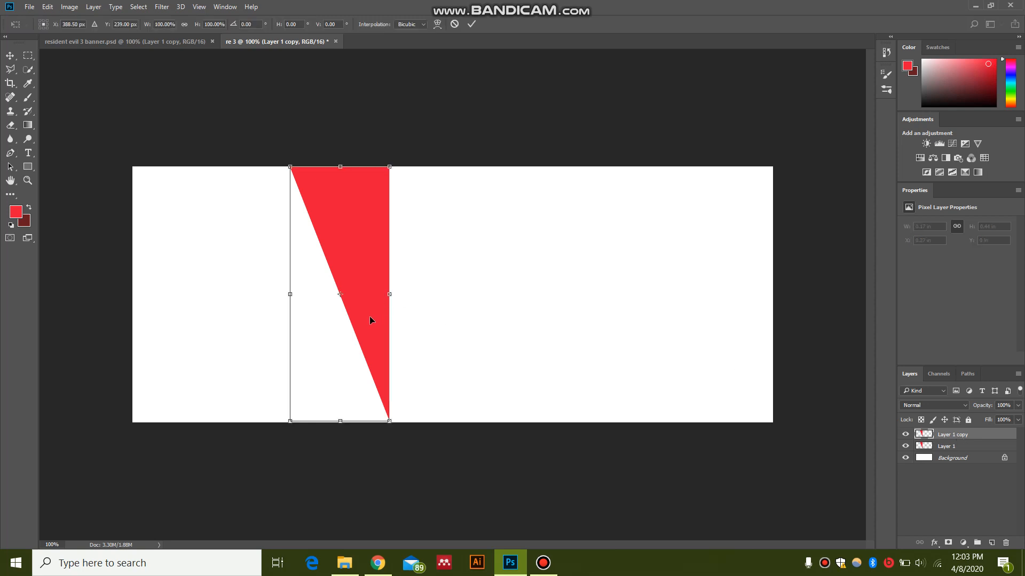
left_click_drag(372, 321, 472, 328)
right_click(472, 328)
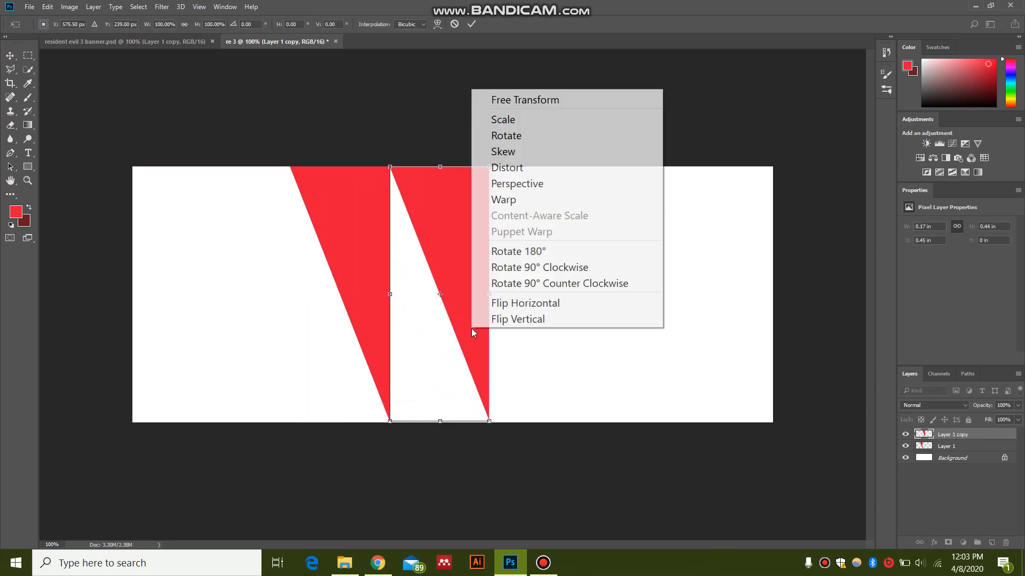
left_click(494, 303)
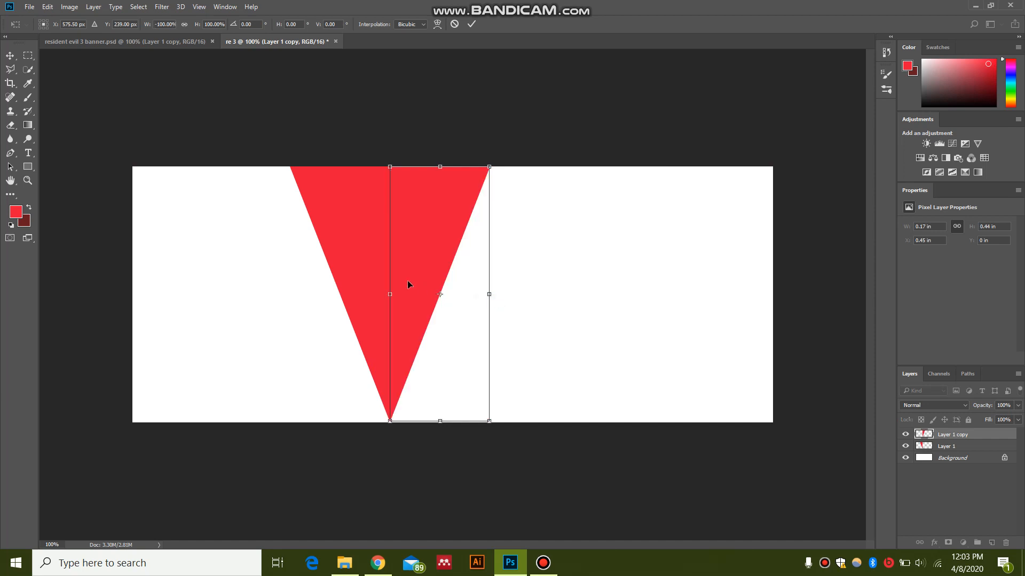
right_click(408, 281)
left_click(509, 510)
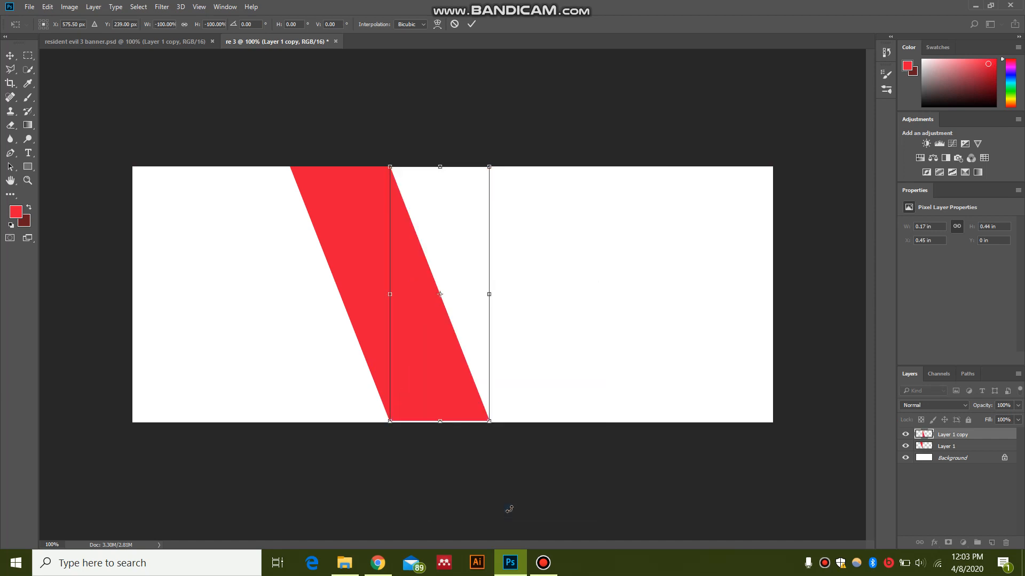
left_click_drag(444, 372, 438, 370)
key("p")
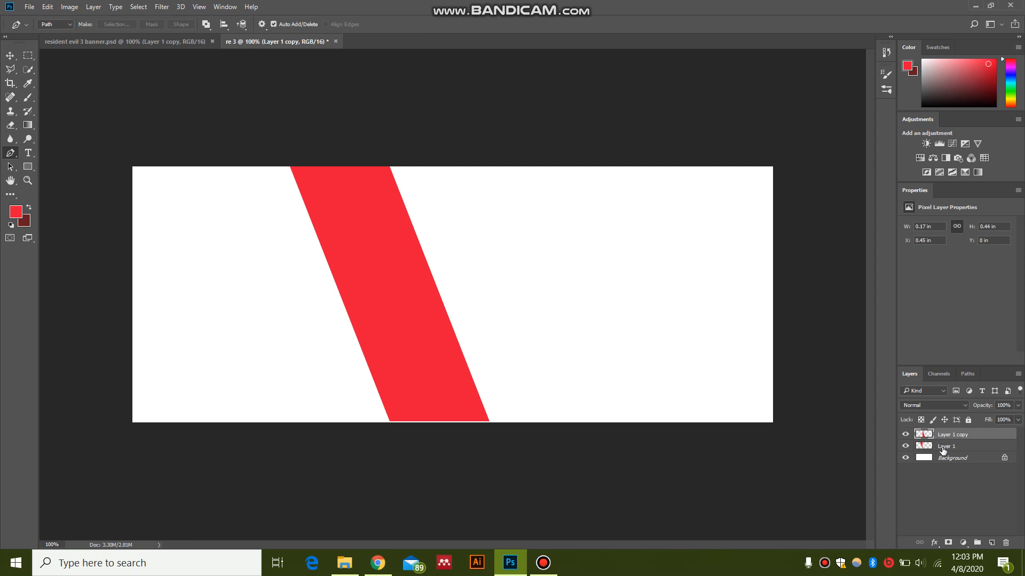
Step: Merge Layer 1 and Layer 1 copy into a single layer
left_click(938, 449)
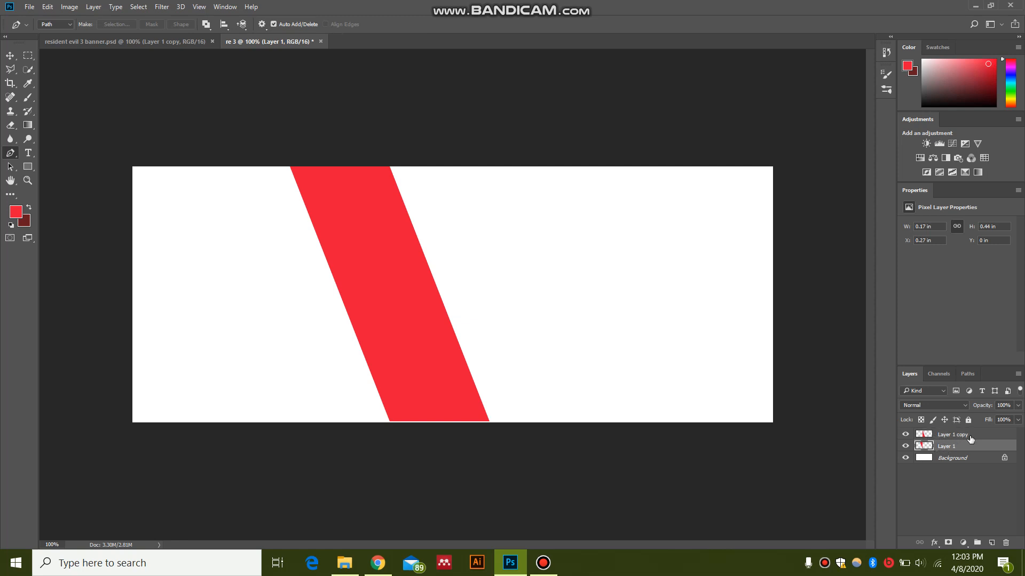
left_click(970, 438, "shift")
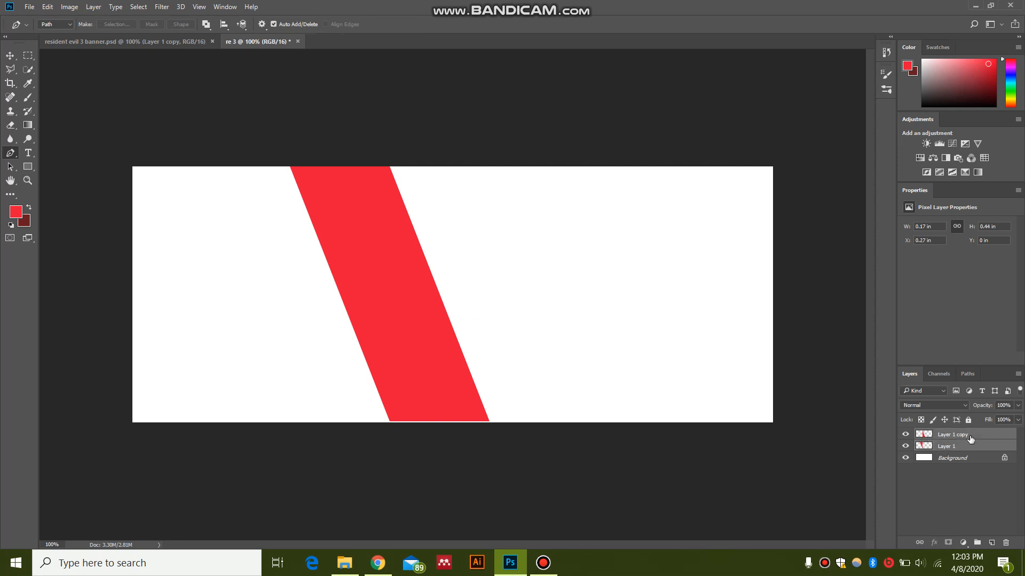
right_click(1000, 434)
left_click(814, 75)
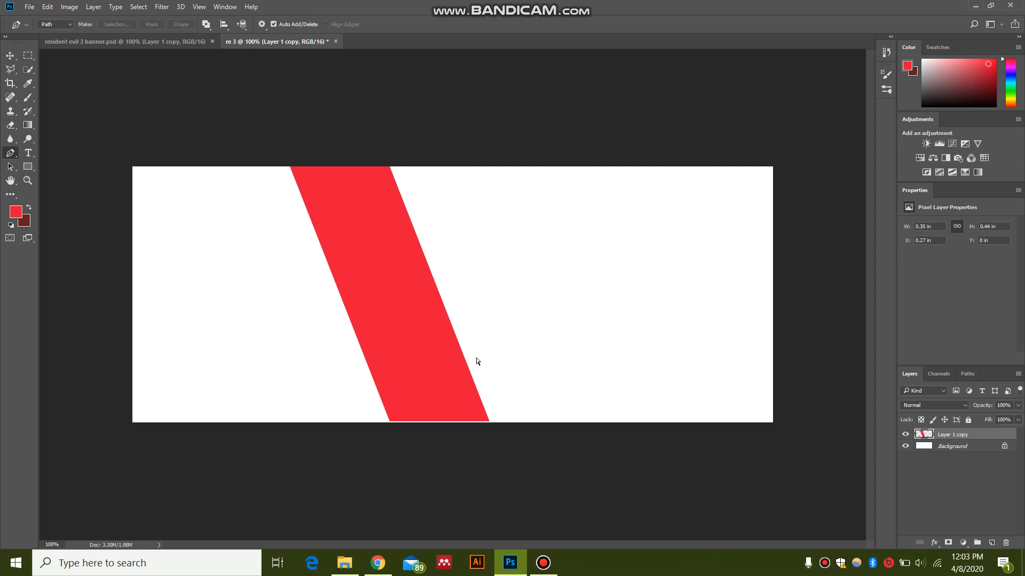
Step: Stretch the red stripe to about 0.51 in wide and 0.45 in high, and shift it right towards the canvas centre
key("ctrl+t")
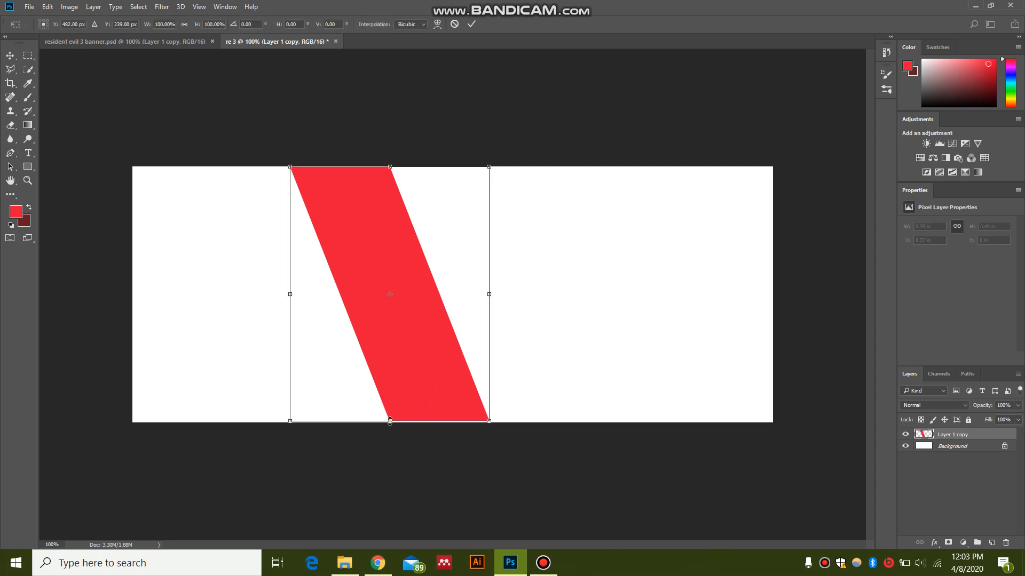
left_click_drag(390, 422, 390, 427)
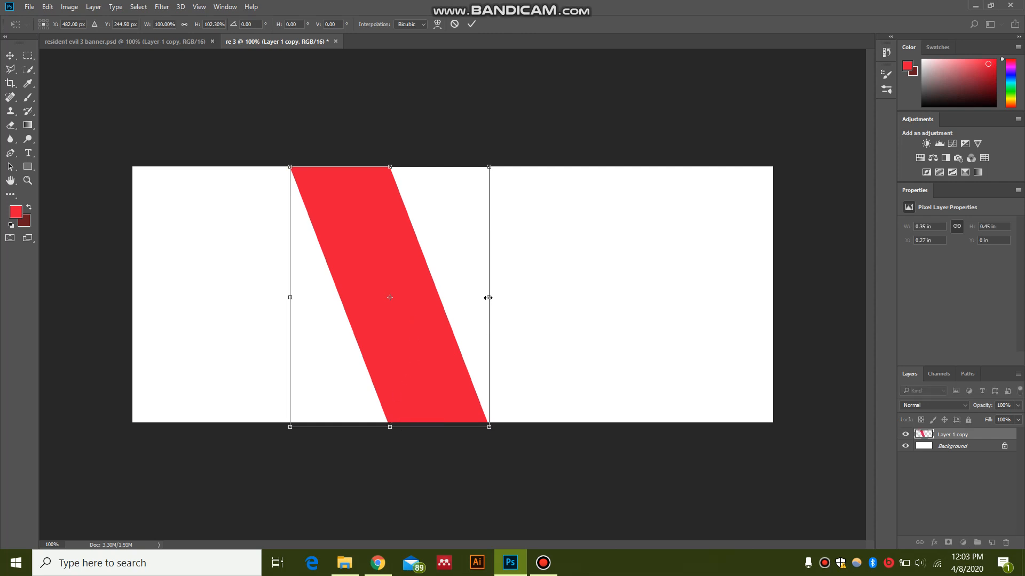
left_click_drag(488, 298, 536, 300)
key("Return")
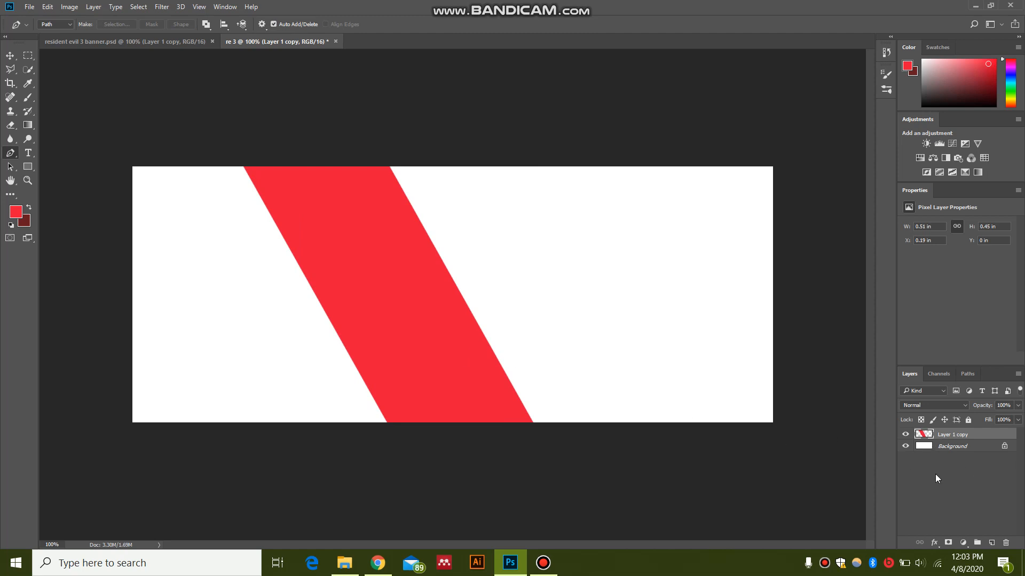
key("v")
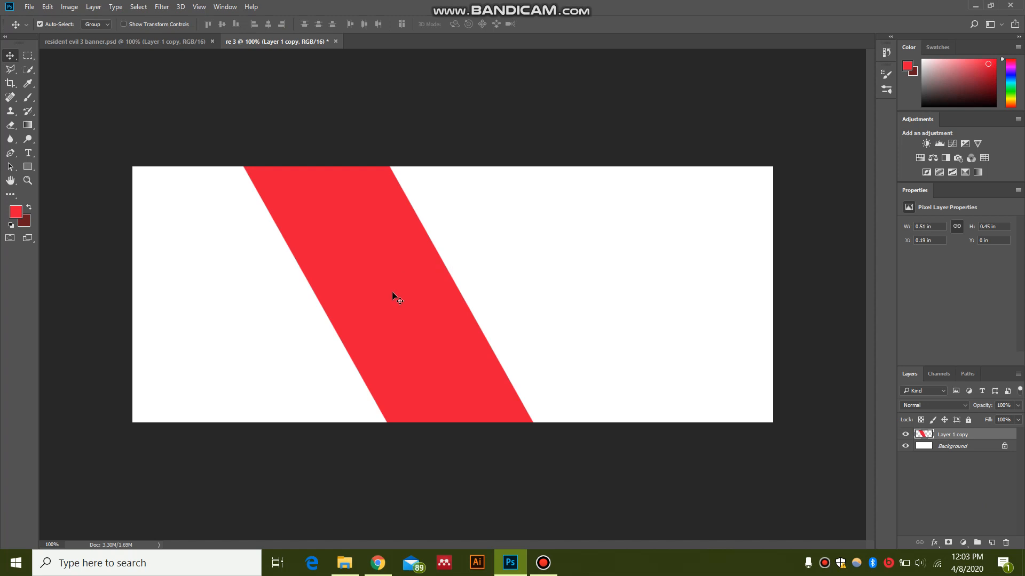
left_click_drag(392, 292, 454, 295)
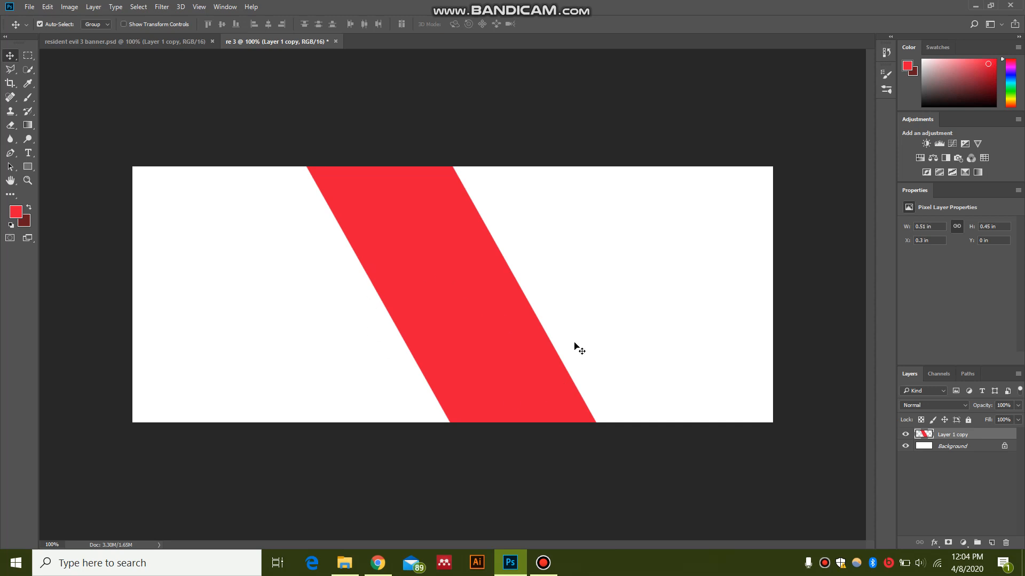
Step: Open the images wp5174845-resident-evil-3-remake-wallpapers and 1072531 from the Downloads folder
left_click(30, 7)
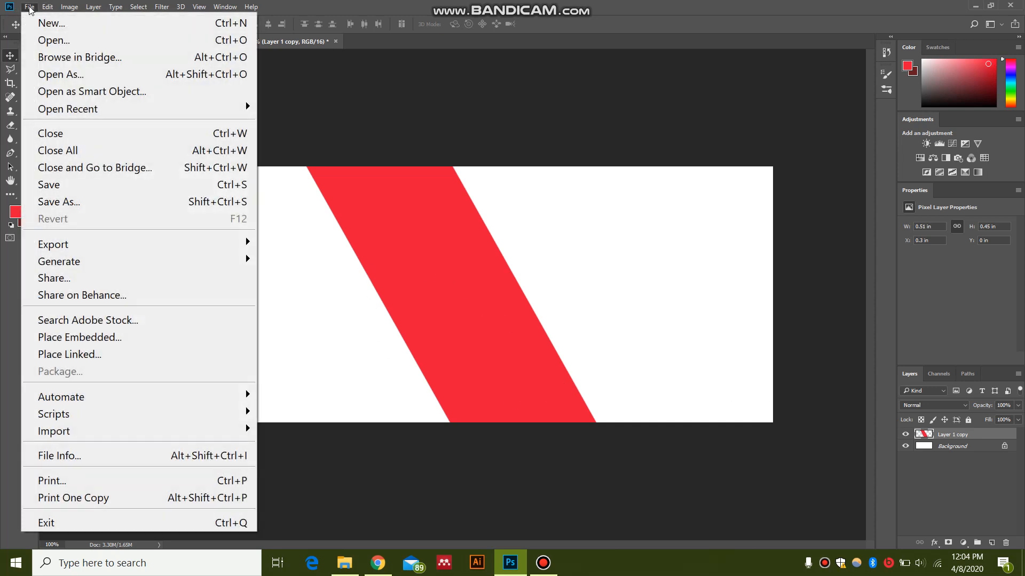
left_click(32, 22)
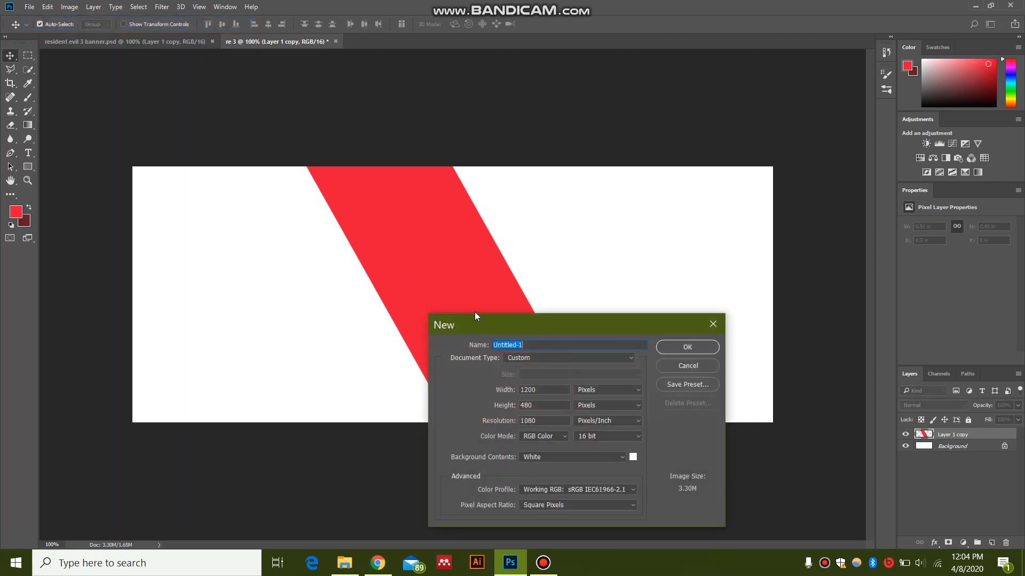
left_click(29, 6)
left_click(48, 42)
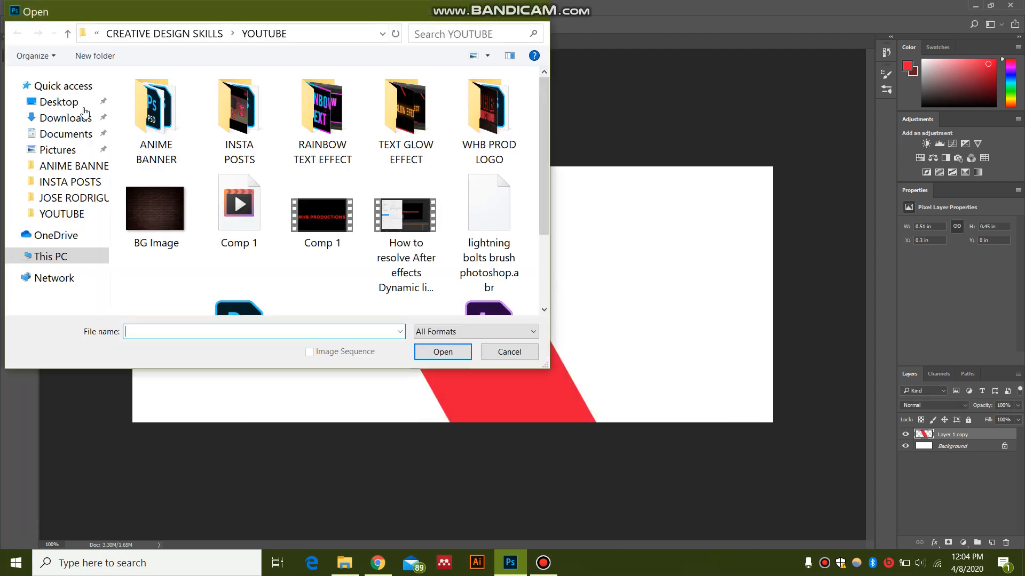
left_click(63, 118)
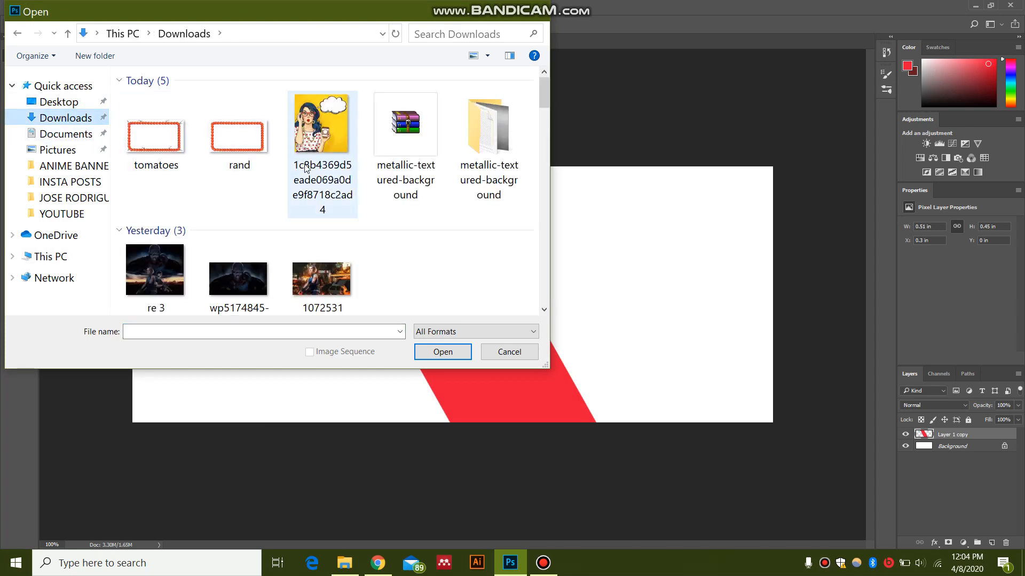
left_click_drag(545, 97, 548, 127)
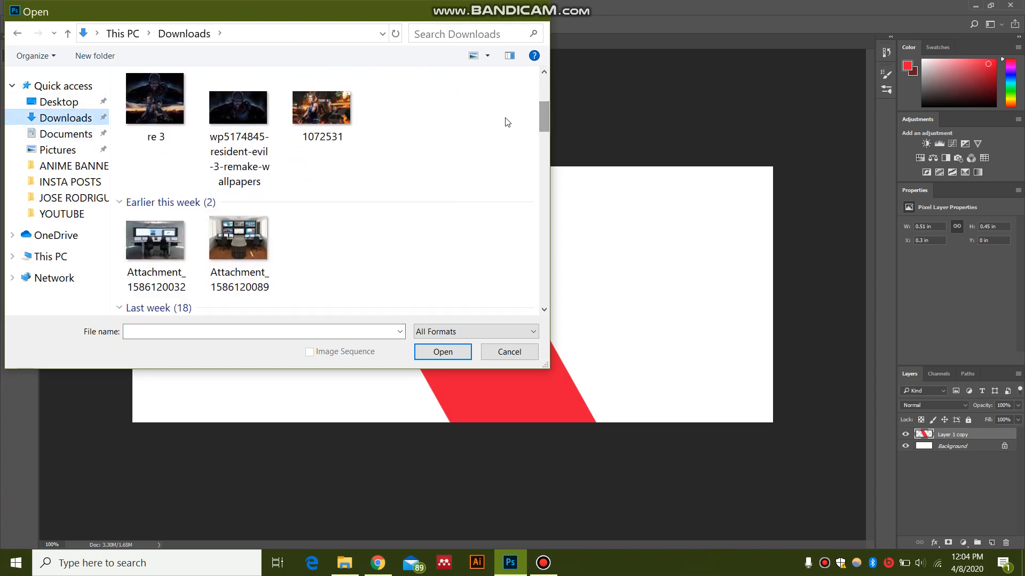
left_click(322, 107)
left_click(231, 110, "ctrl")
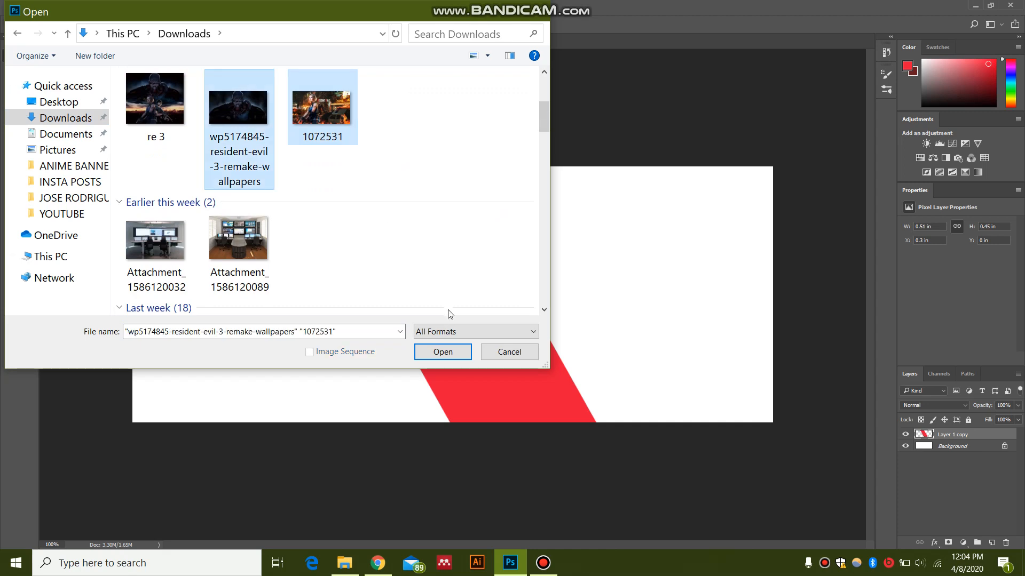
left_click(442, 352)
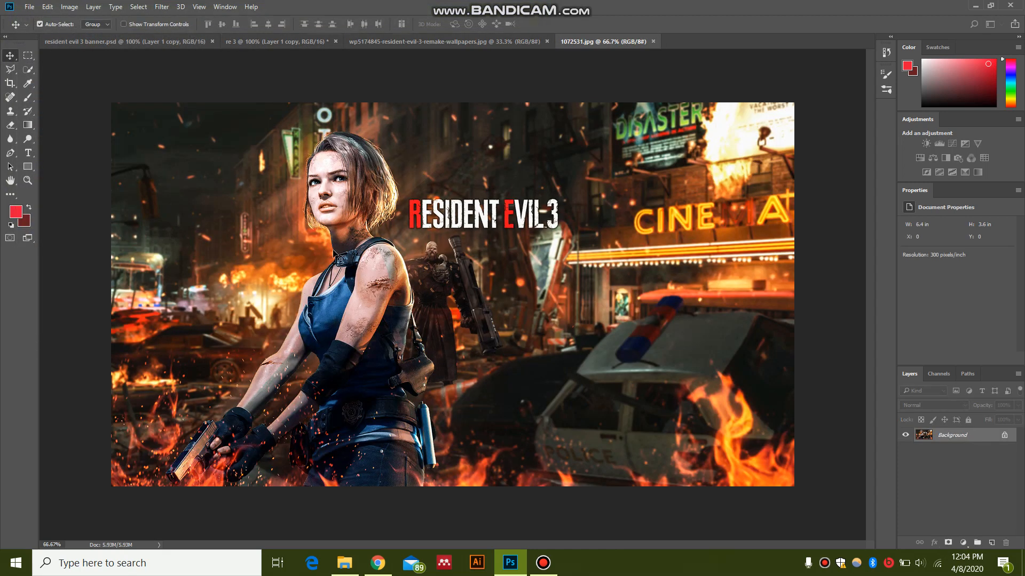
Step: Unlock the Background layer of the wp5174845-resident-evil-3-remake-wallpapers image
left_click(422, 42)
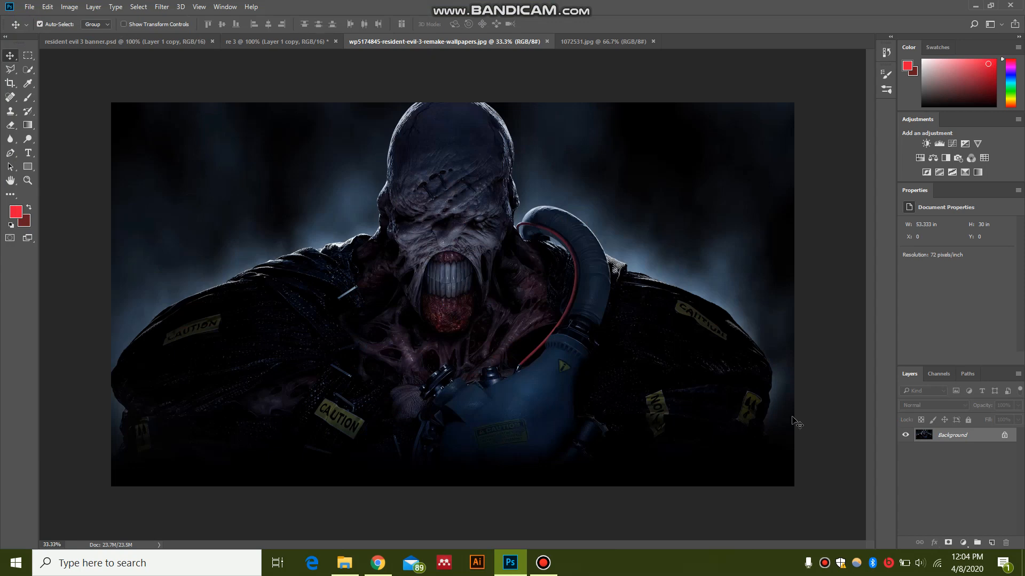
left_click(1004, 437)
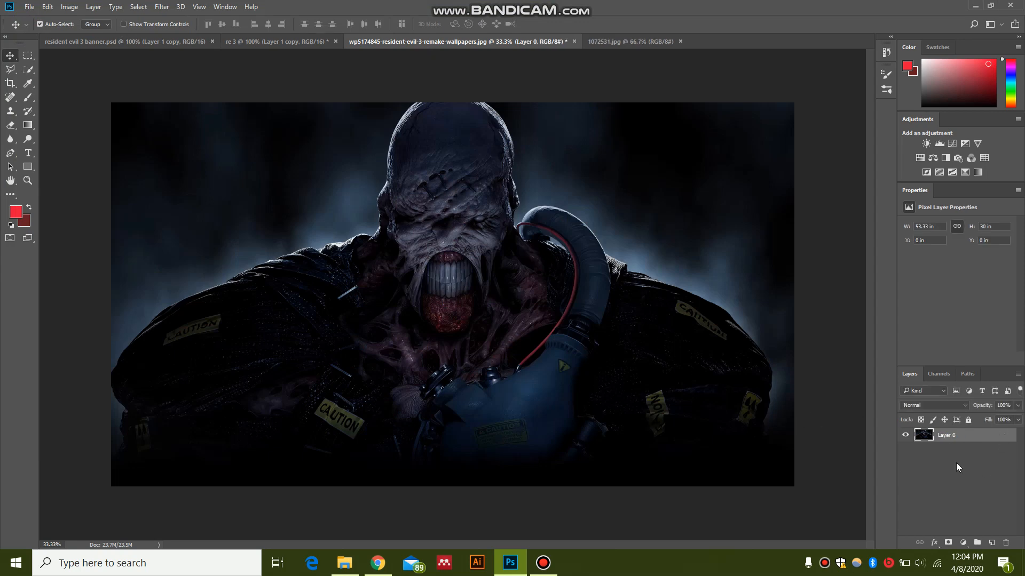
Step: Unlock the Background layer of the 1072531 image and paste a copy of that image into the re 3 document above its Background layer
left_click(623, 42)
left_click(1004, 437)
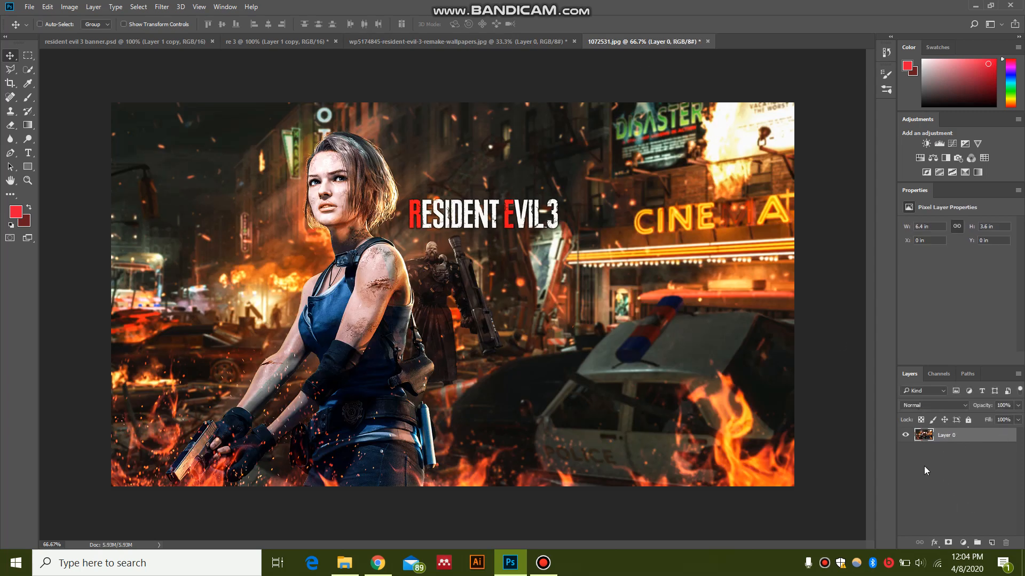
left_click(268, 39)
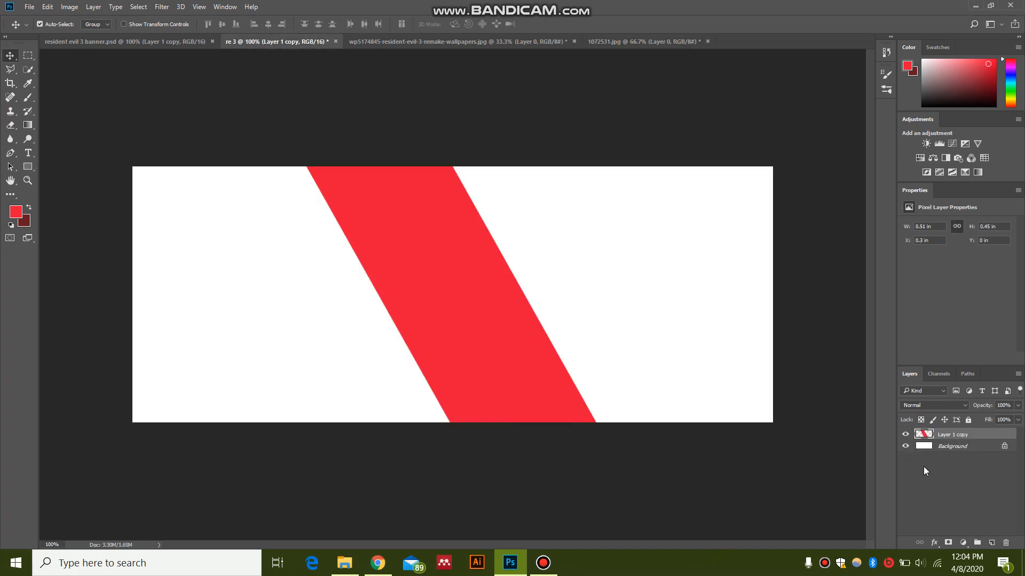
left_click(927, 448)
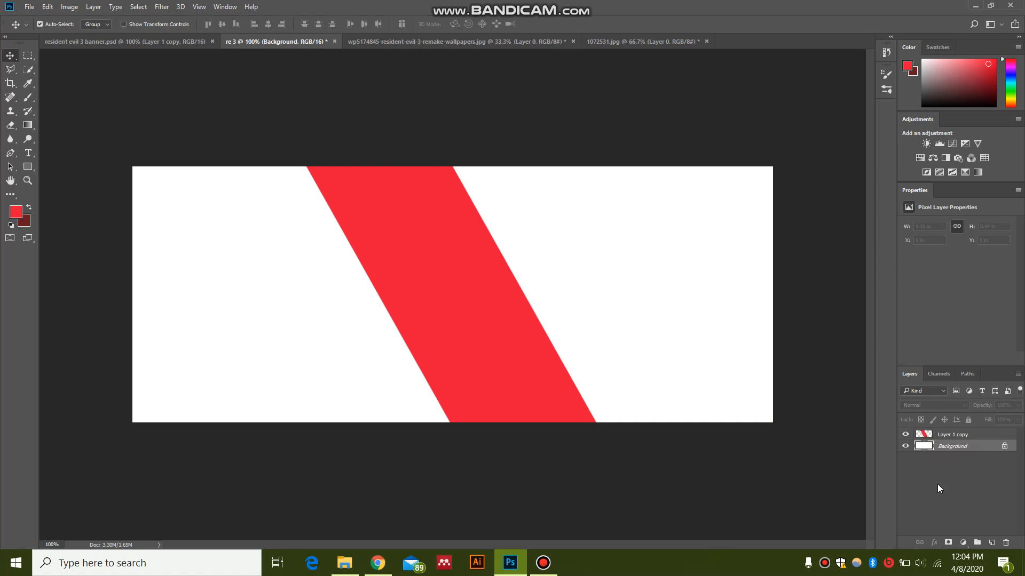
key("ctrl+v")
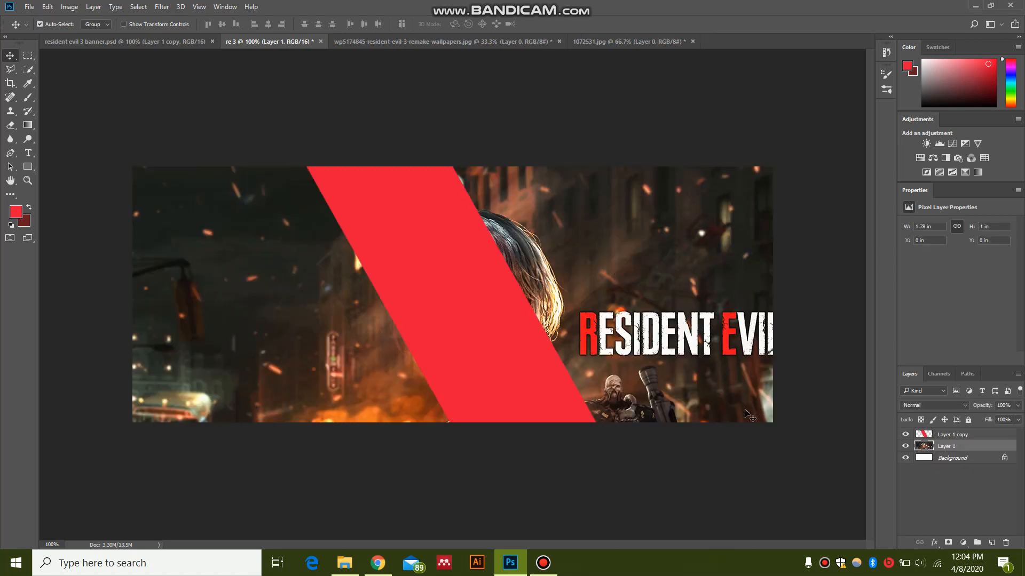
Step: Scale the pasted street image to about 0.81 in wide and 0.46 in high, flush with the banner's left edge
scroll(710, 447, "down", 3)
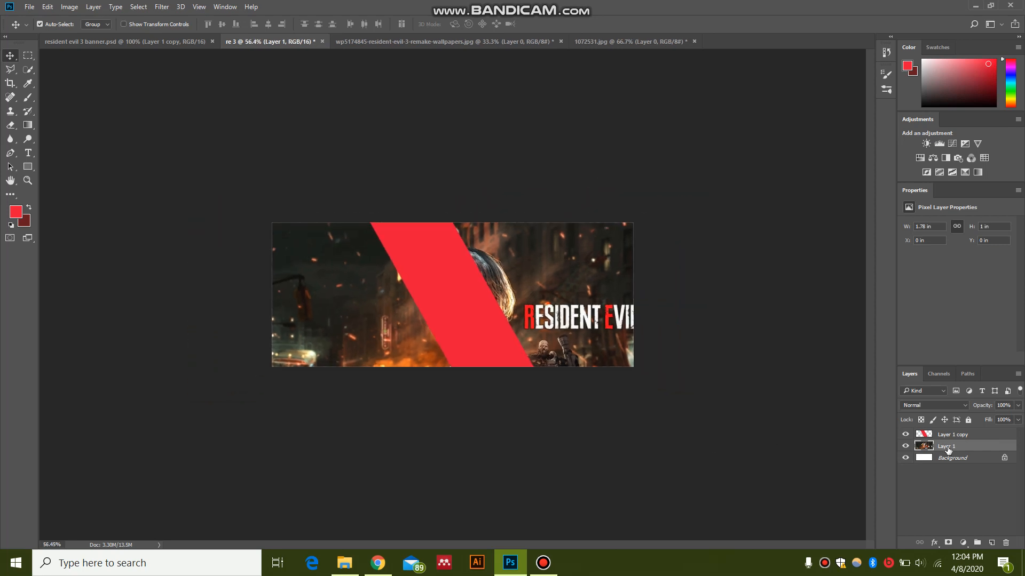
key("ctrl")
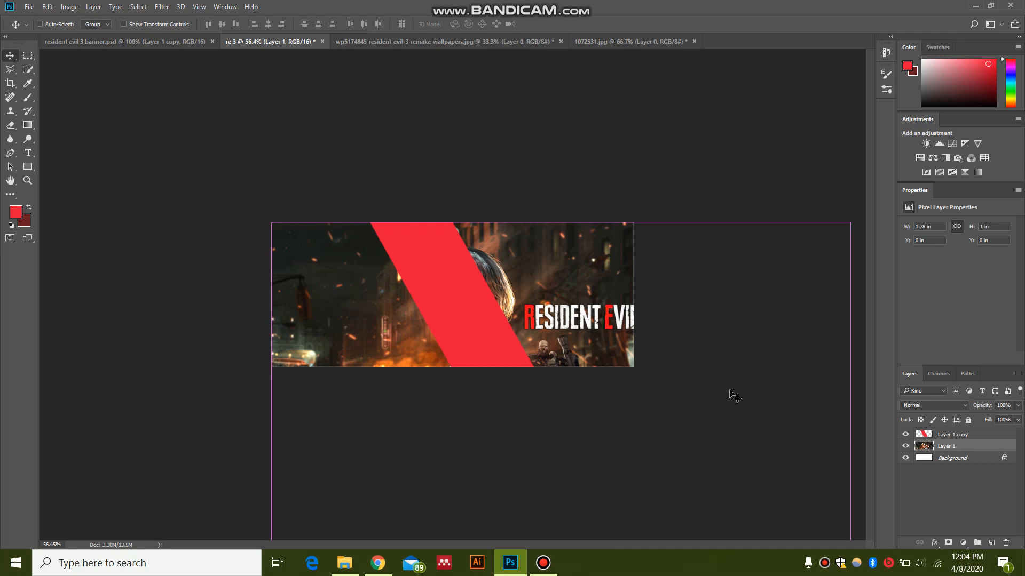
key("ctrl+t")
key("ctrl+minus")
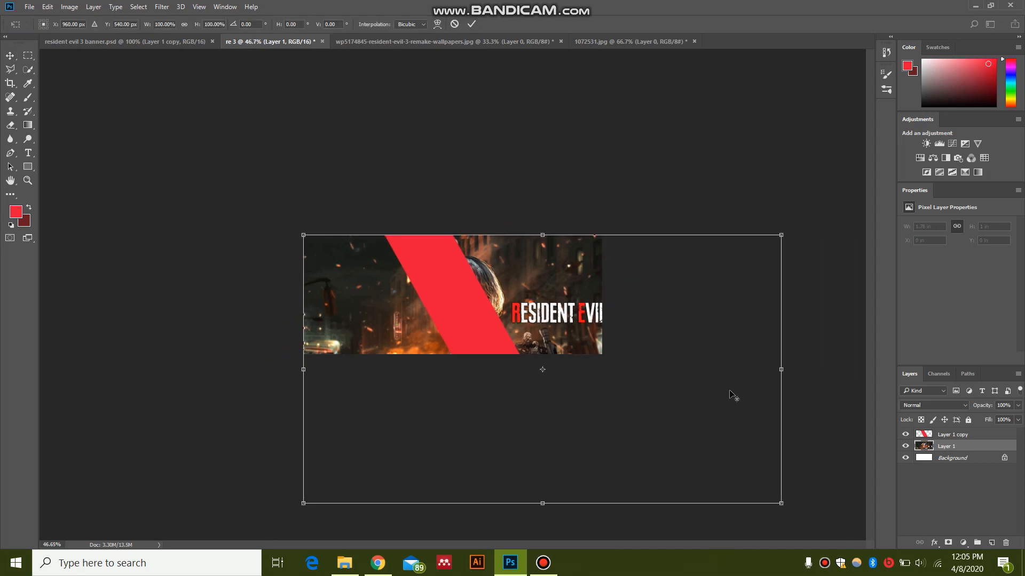
left_click_drag(781, 503, 505, 359)
key("ctrl+1")
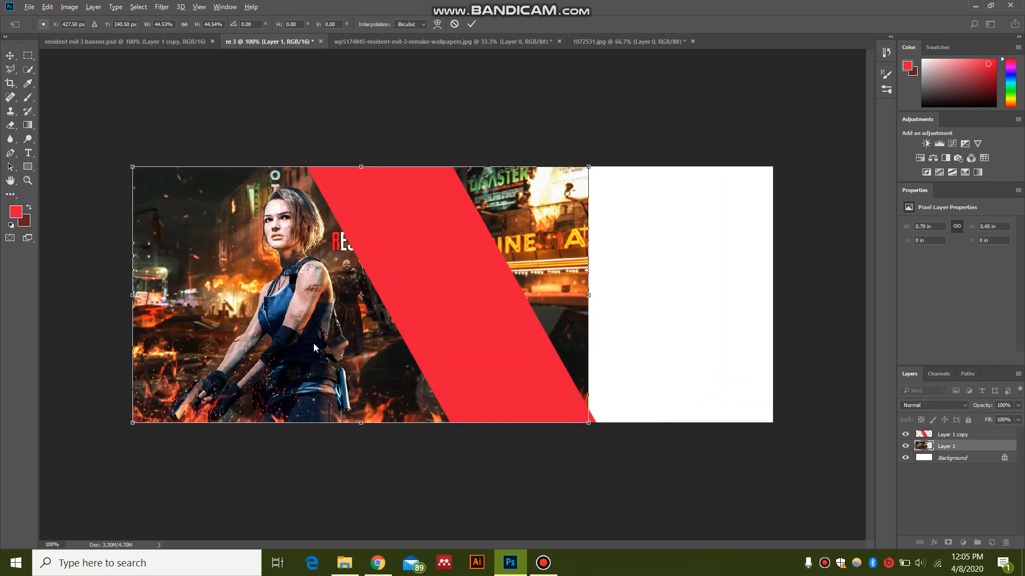
mouse_move(314, 345)
left_mouse_down()
mouse_move(333, 348)
mouse_move(305, 342)
mouse_move(326, 344)
mouse_move(317, 341)
left_mouse_up()
left_click_drag(588, 167, 603, 156)
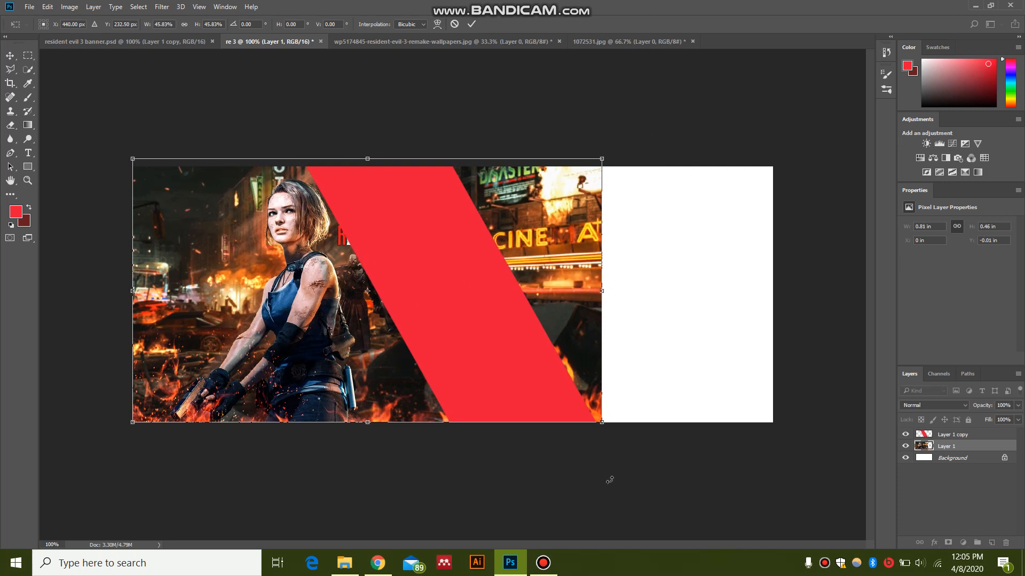
key("Return")
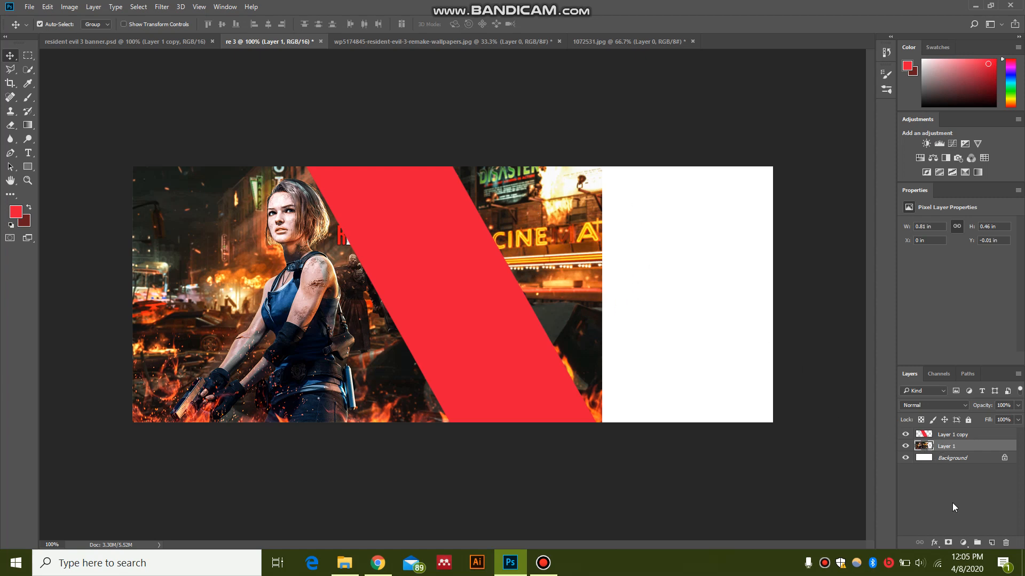
Step: Hide the red stripe, select the part of Layer 1 beyond a slanted line beneath the stripe with the Polygonal Lasso, and cut it away
left_click(905, 435)
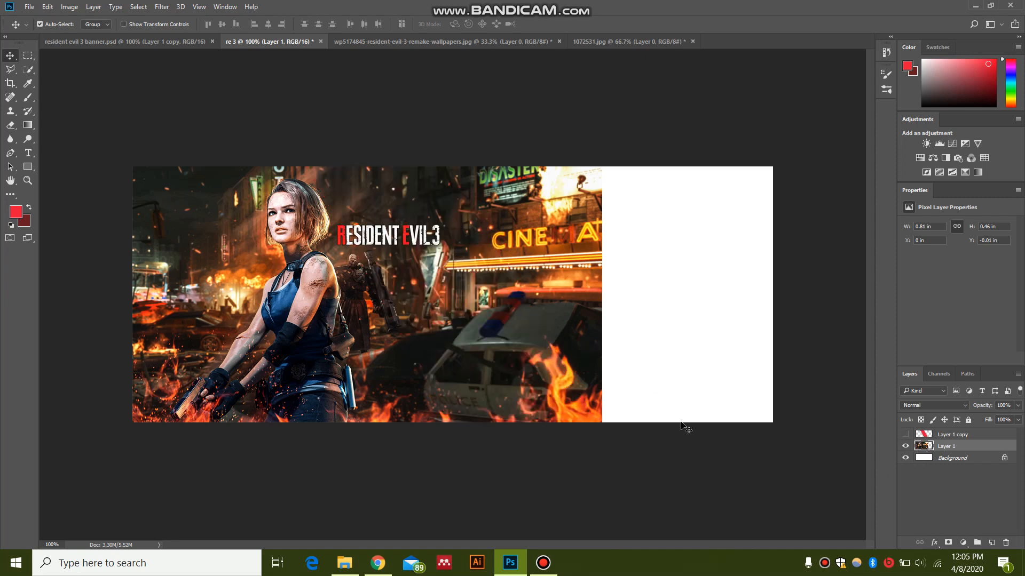
left_click(9, 71)
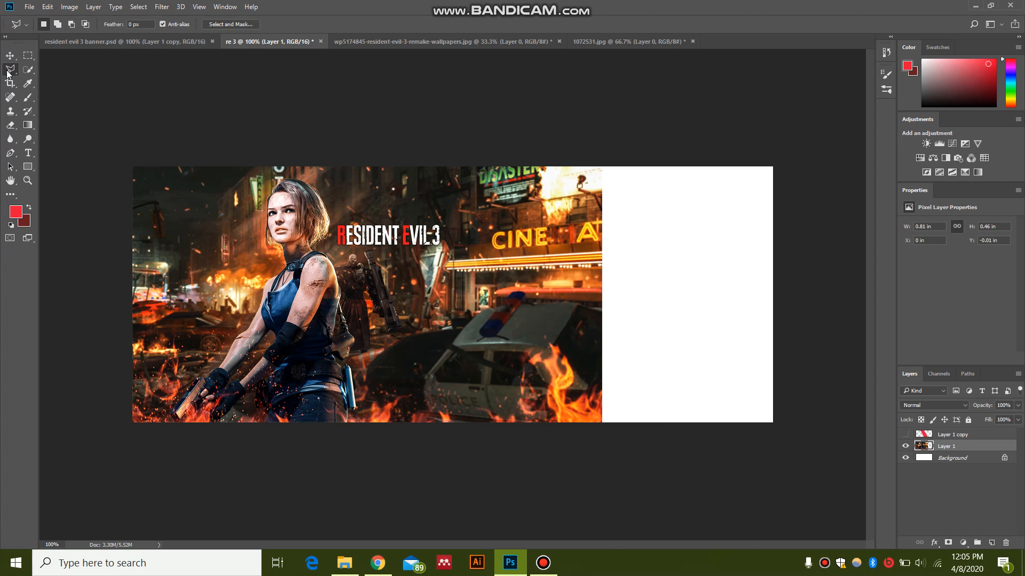
right_click(15, 70)
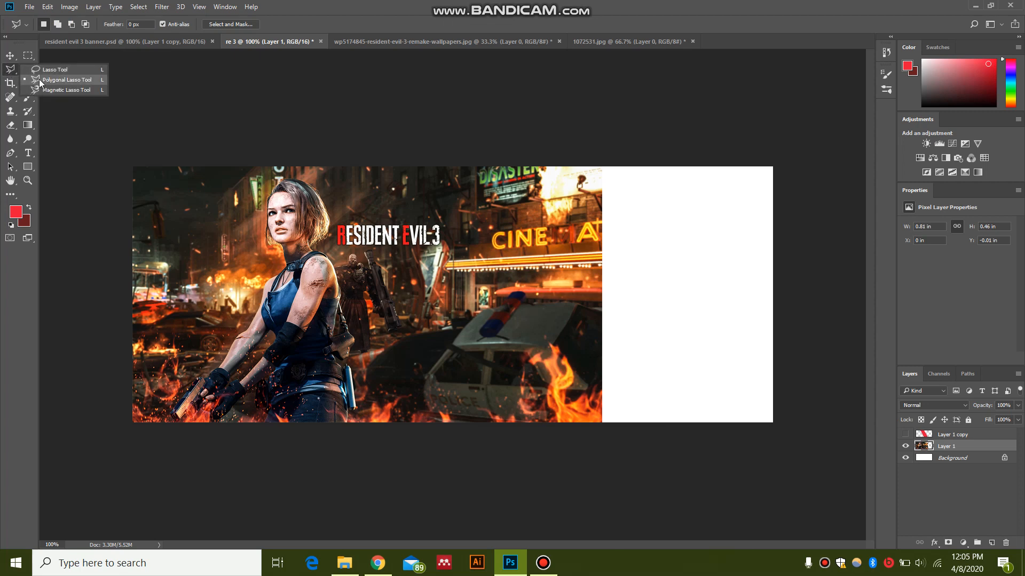
left_click(332, 157)
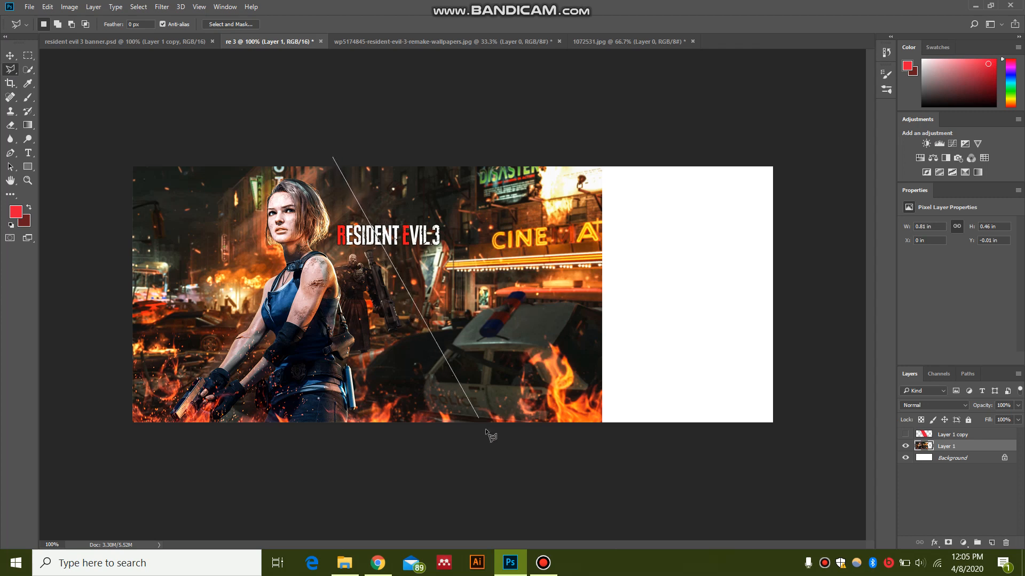
left_click(495, 455)
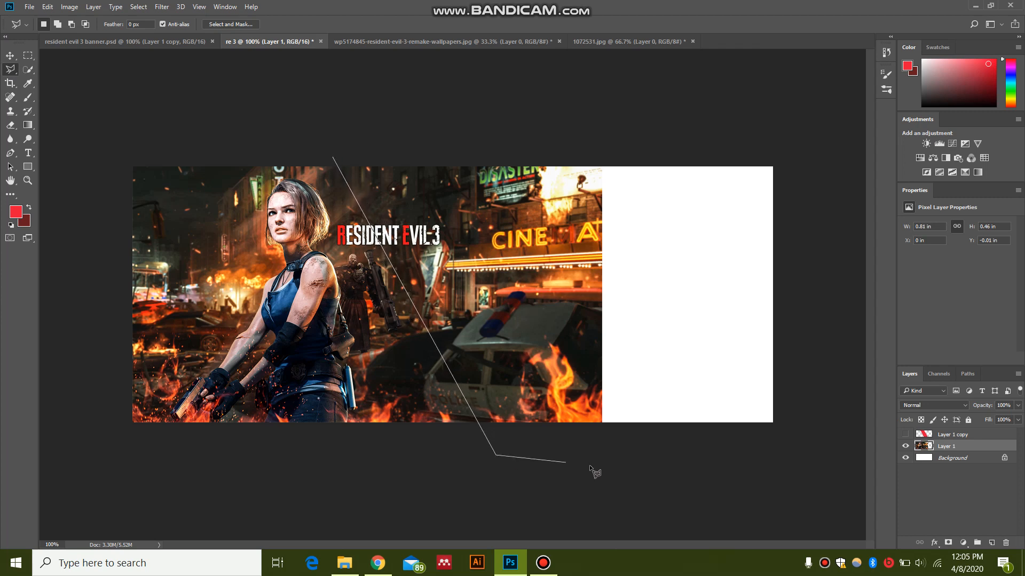
left_click(633, 438)
left_click(626, 138)
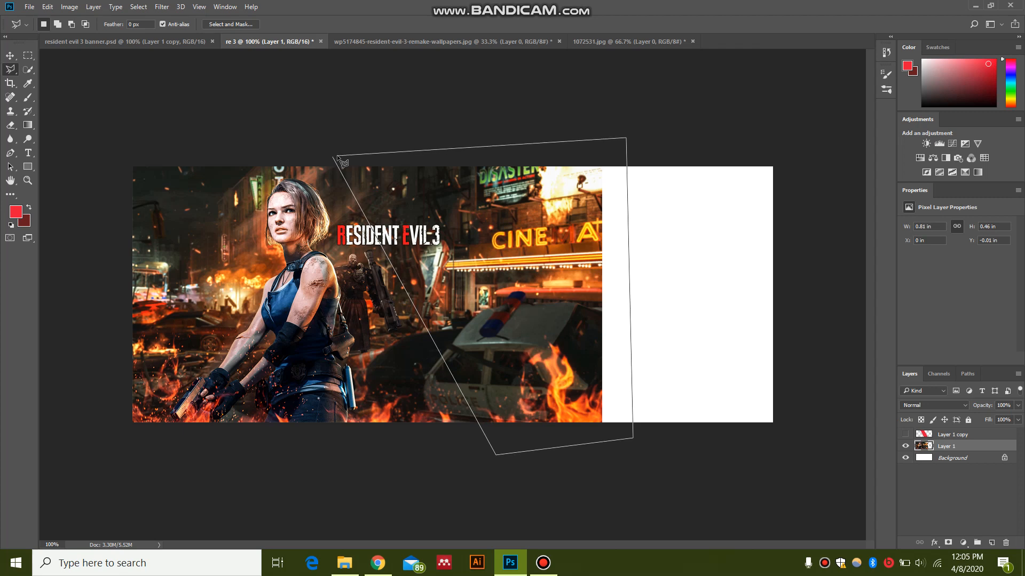
left_click(333, 158)
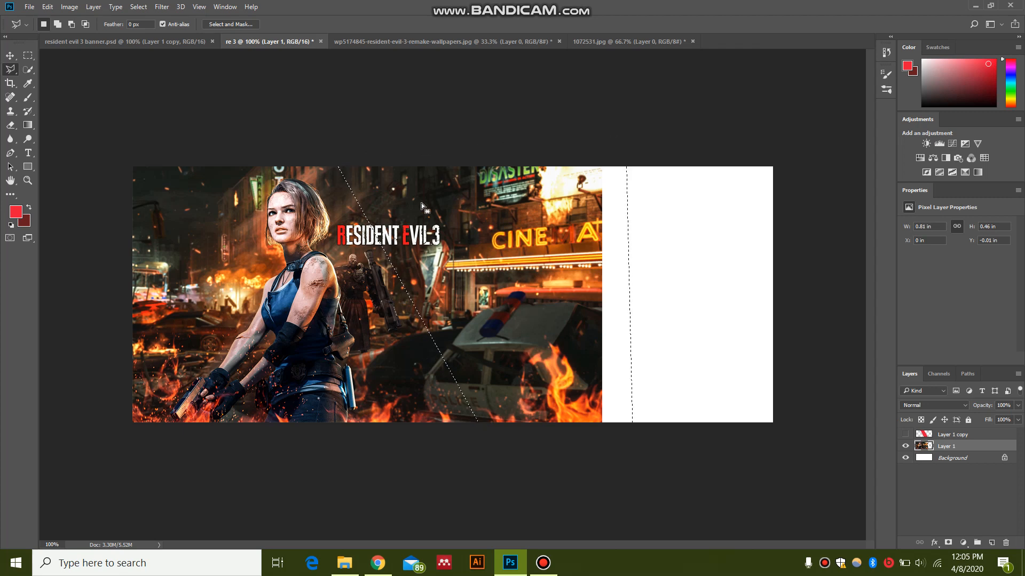
left_click(48, 8)
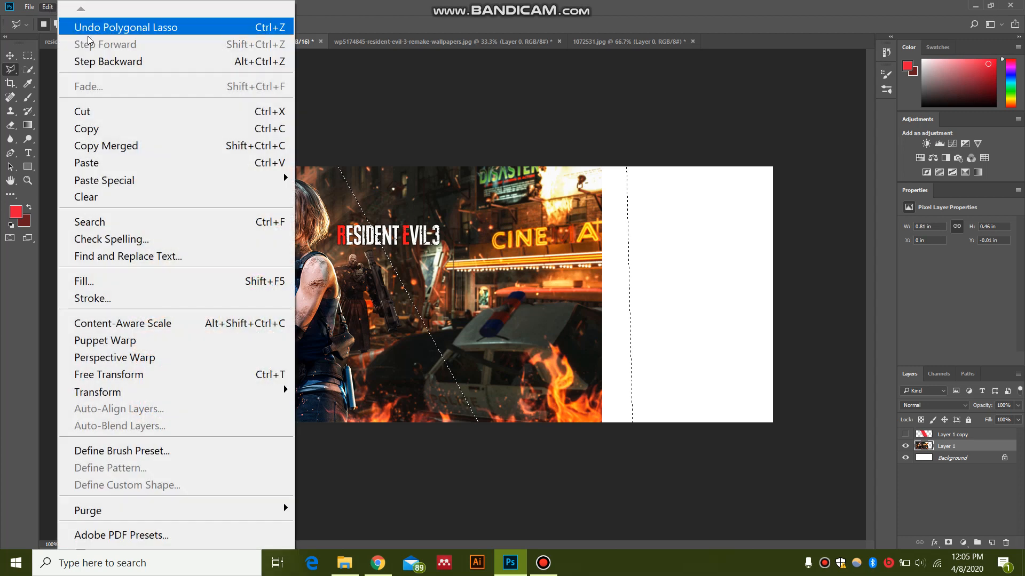
left_click(114, 110)
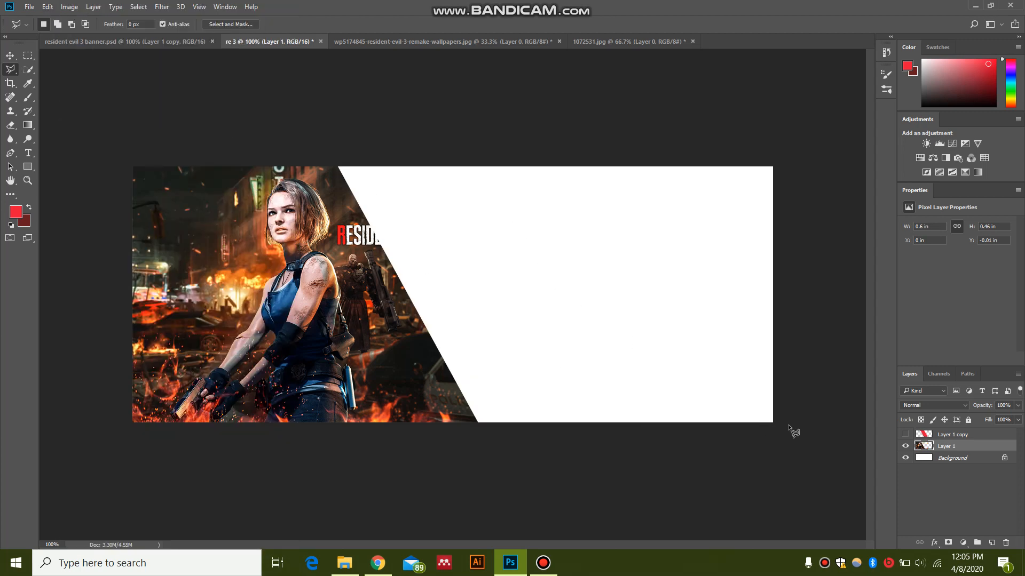
Step: Show the red stripe layer again and check that it covers the slanted cut edge of Layer 1
left_click(905, 434)
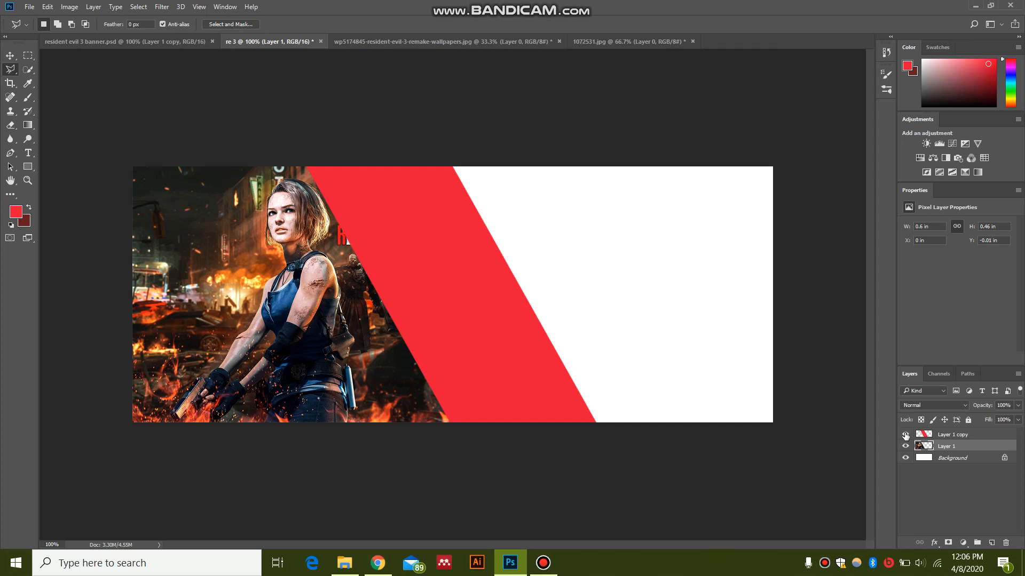
left_click(927, 434)
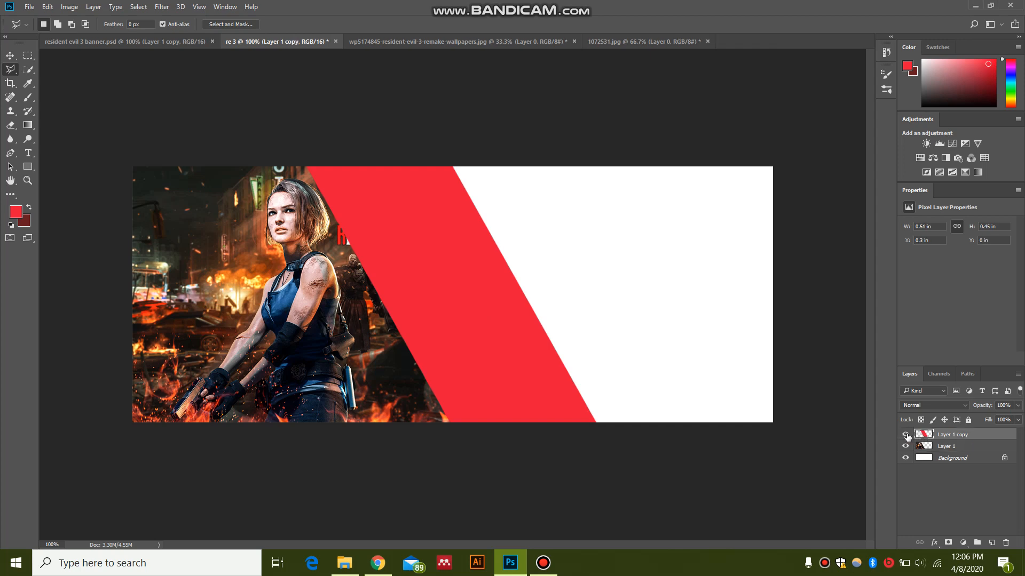
left_click(905, 434)
left_click(905, 435)
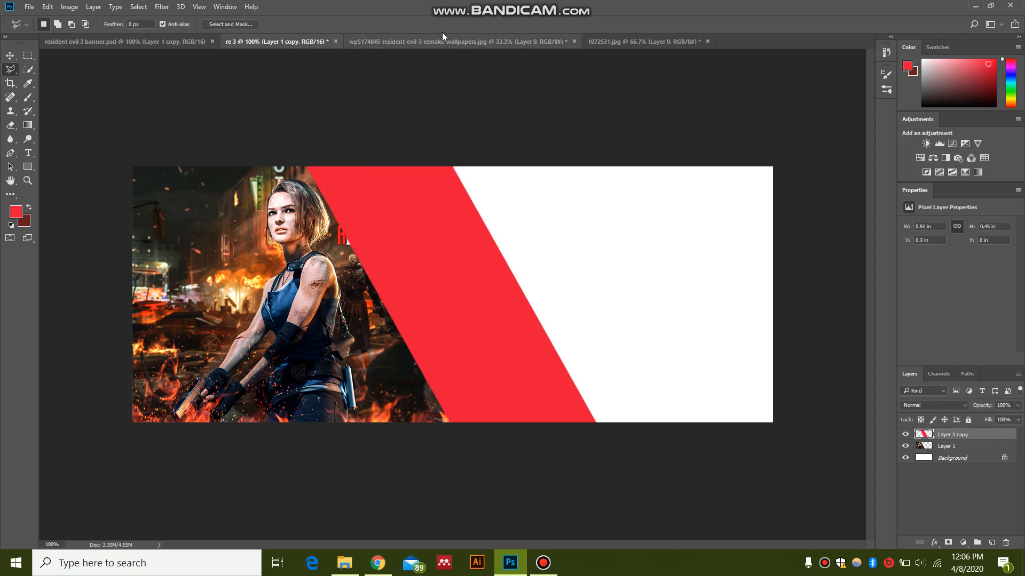
Step: Copy the wp5174845-resident-evil-3-remake-wallpapers image and paste it into the re 3 document directly above Layer 1
left_click(602, 45)
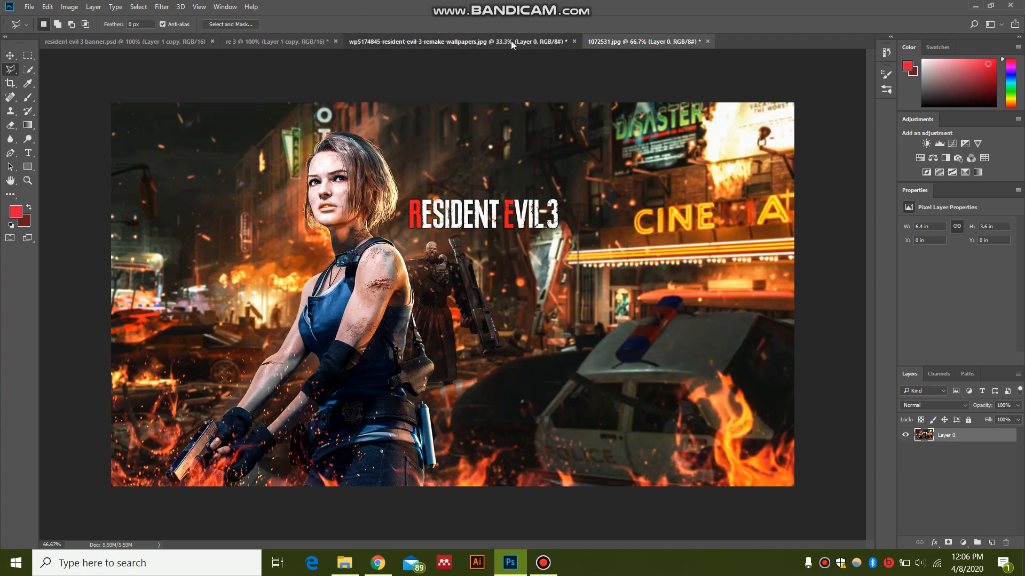
left_click(511, 41)
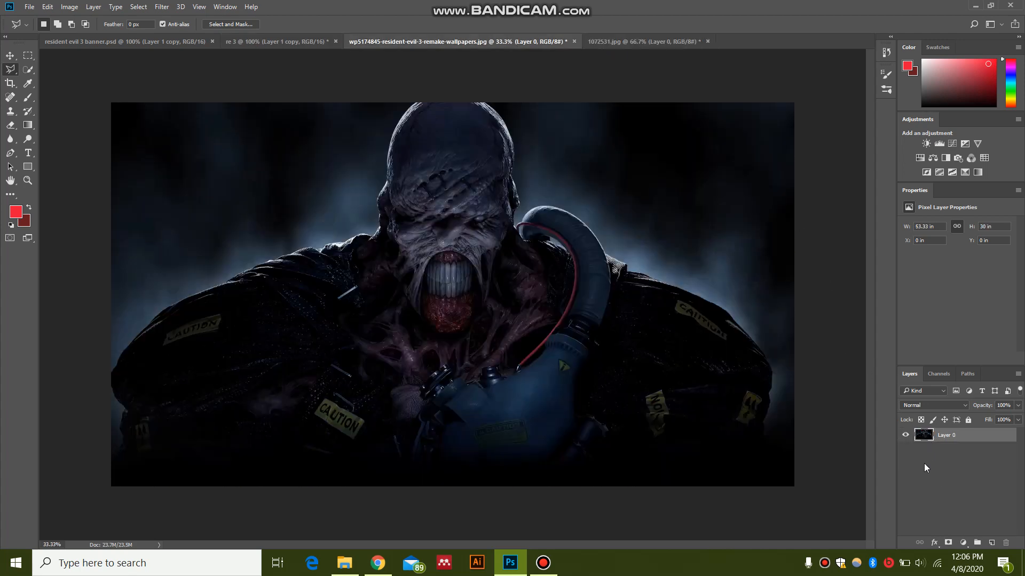
left_click(296, 40)
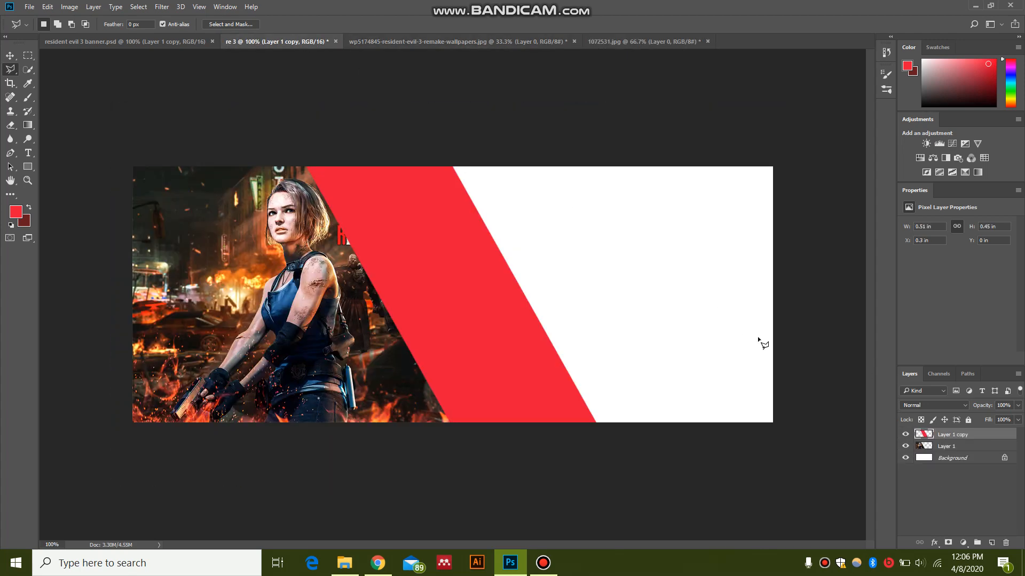
left_click_drag(929, 445, 930, 442)
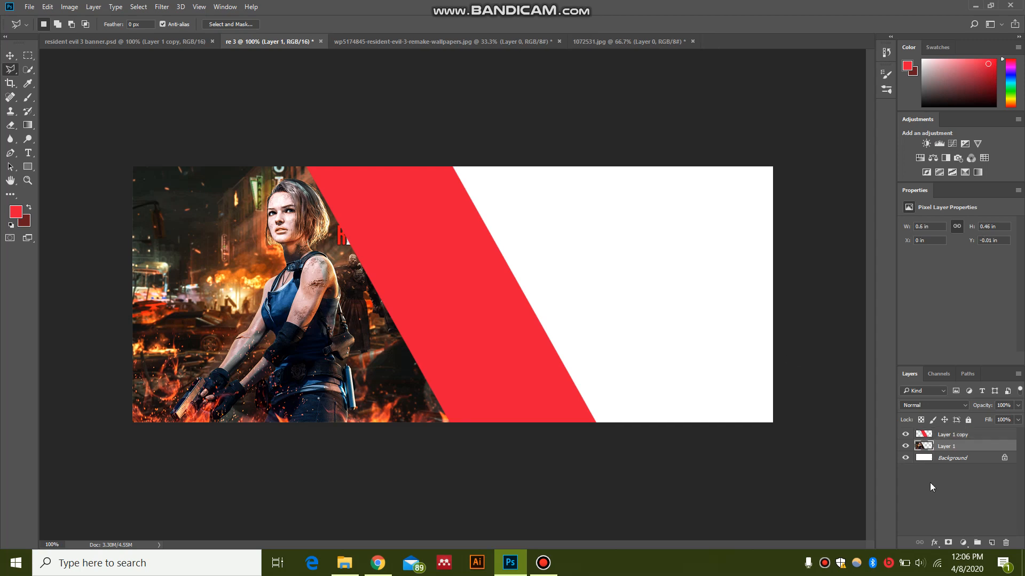
Step: Scale the monster image on Layer 2 to about 0.81 in wide and 0.46 in high, and position it on the banner's right side
scroll(555, 278, "down", 5)
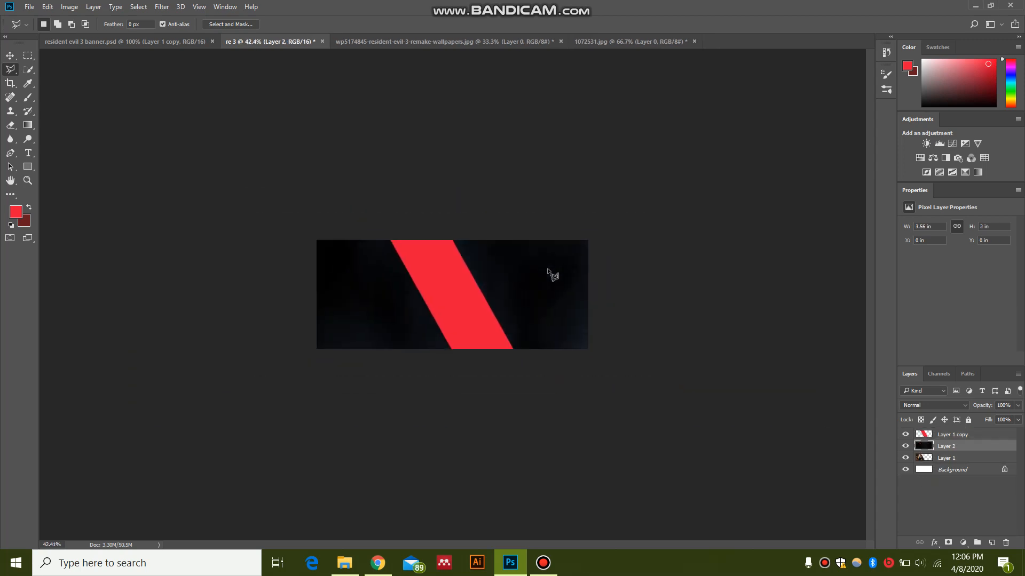
key("ctrl+t")
scroll(549, 275, "down", 4)
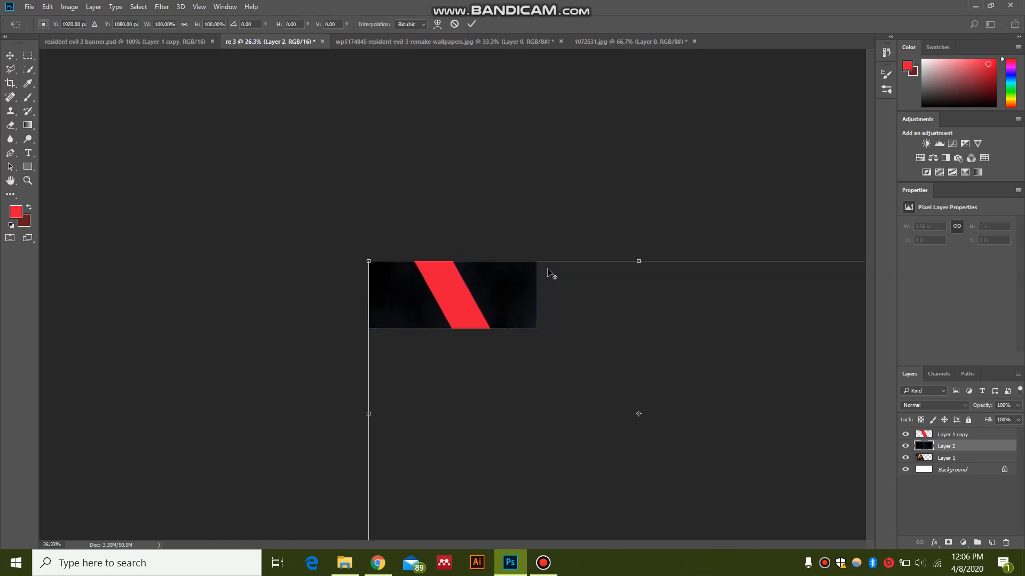
left_click_drag(766, 479, 499, 313)
scroll(499, 312, "up", 5)
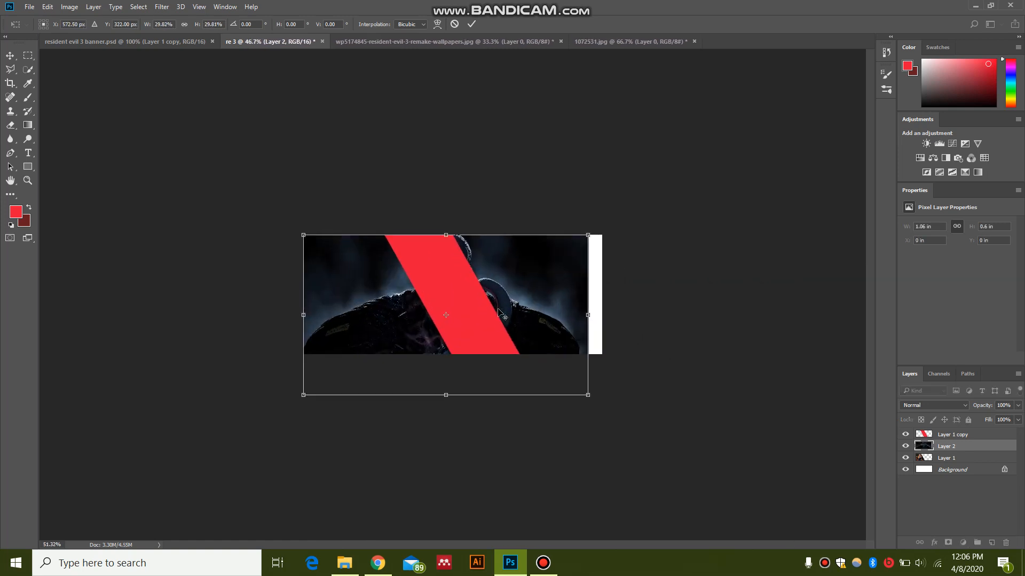
left_click_drag(605, 313, 763, 314)
left_click_drag(834, 197, 798, 220)
left_click_drag(577, 345, 577, 304)
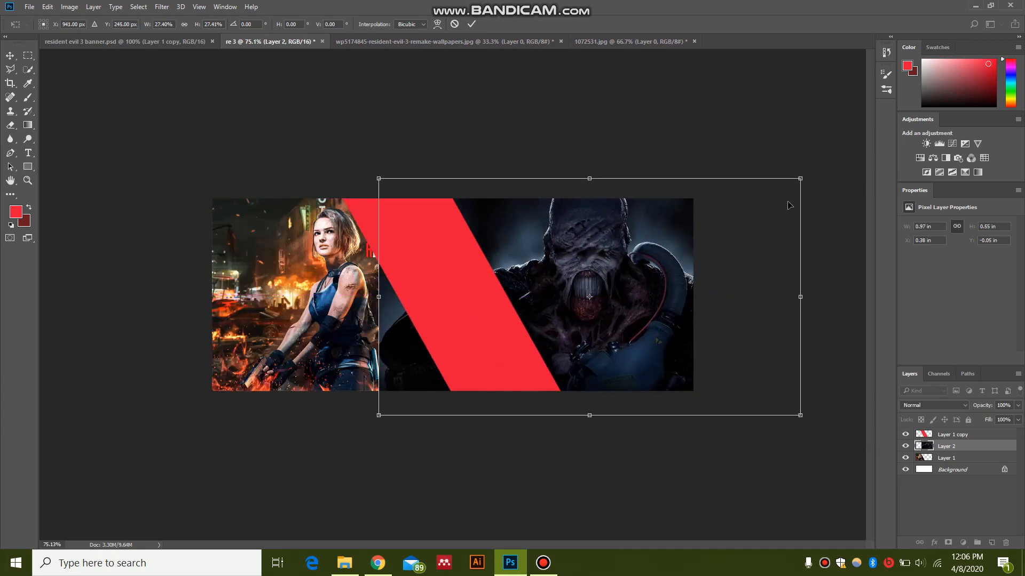
left_click_drag(806, 180, 709, 232)
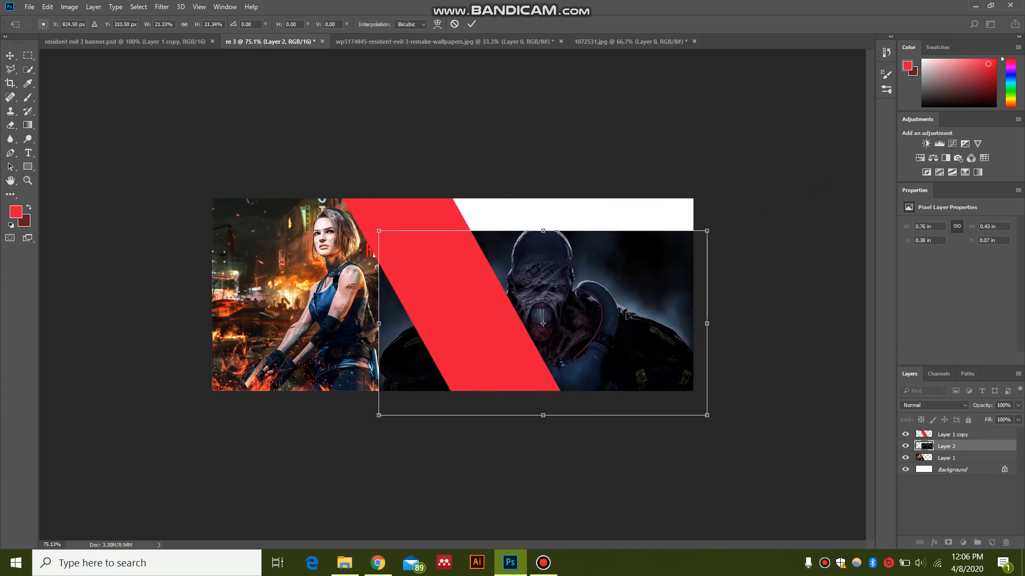
left_click_drag(626, 313, 640, 295)
left_click_drag(719, 210, 747, 193)
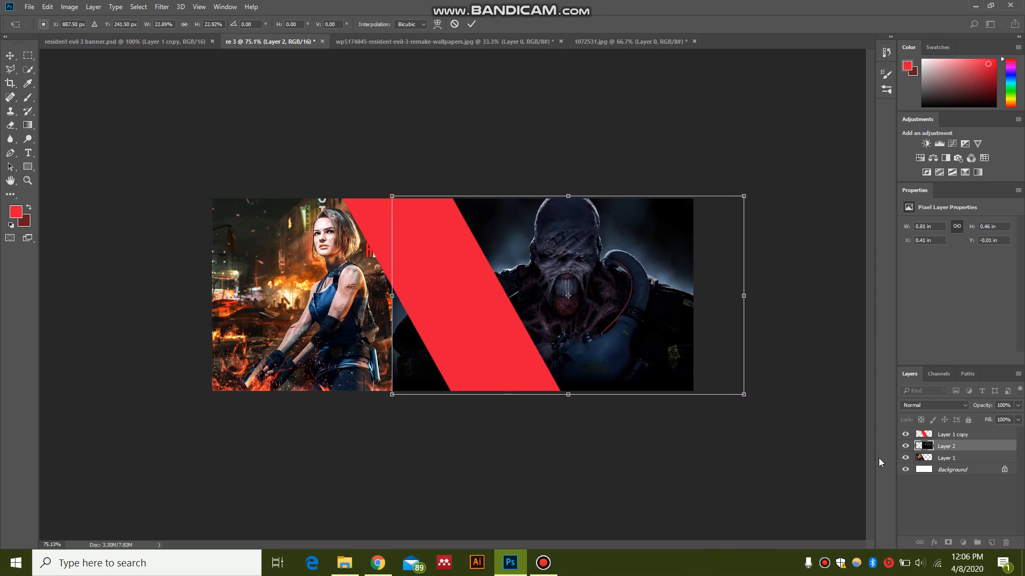
key("Return")
Step: Move Layer 2 beneath Layer 1, and add a new empty layer above the red stripe layer
left_click_drag(965, 447, 971, 462)
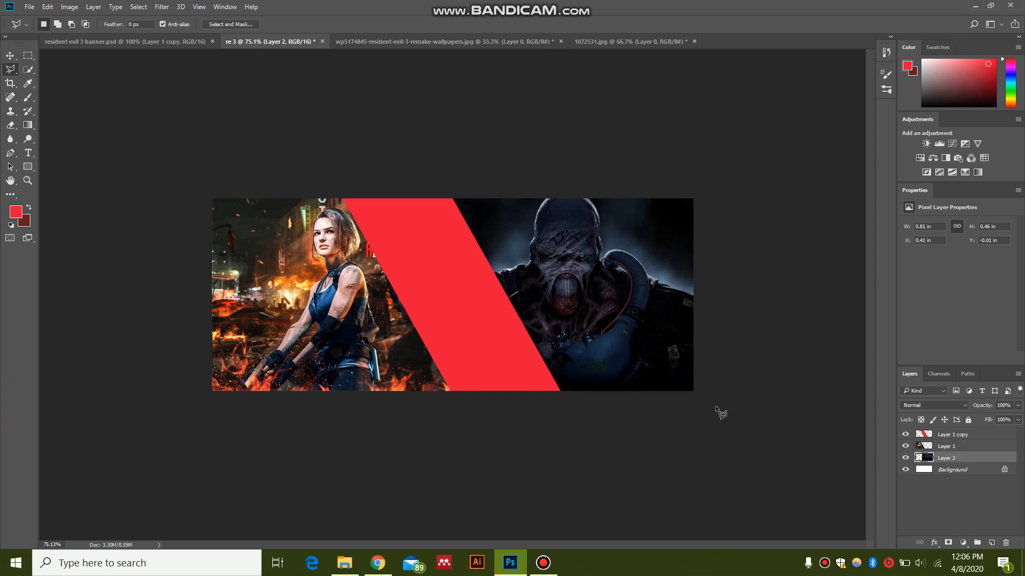
left_click(934, 437)
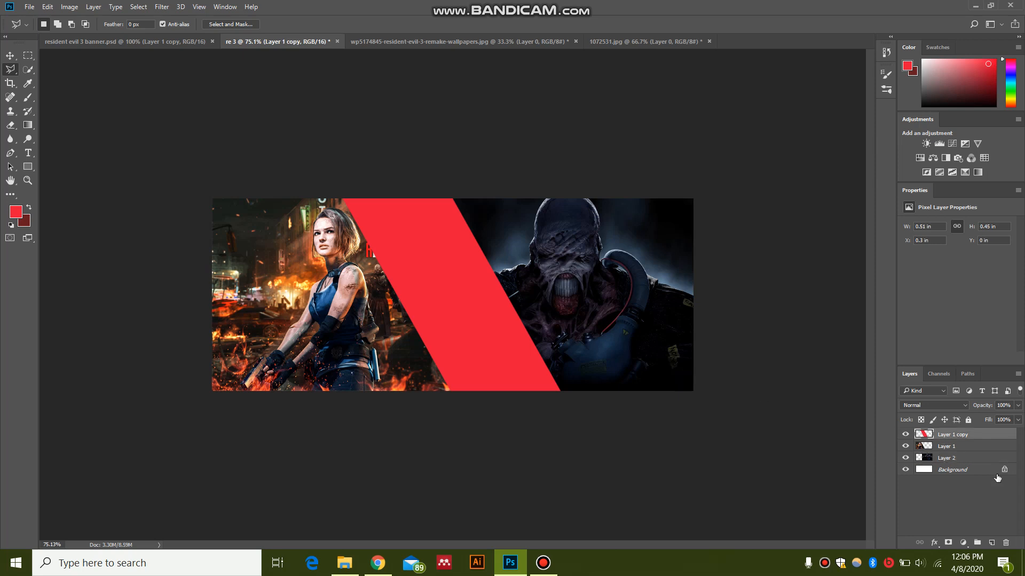
left_click(992, 543)
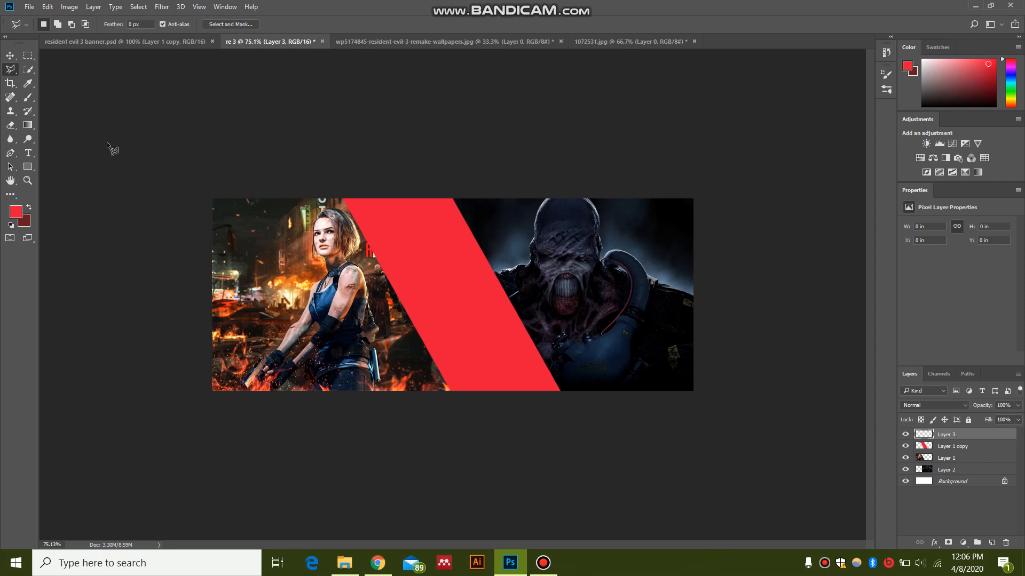
Step: Start a text line on the upper part of the red stripe and set its text colour to near-white fbf7f8
left_click(29, 153)
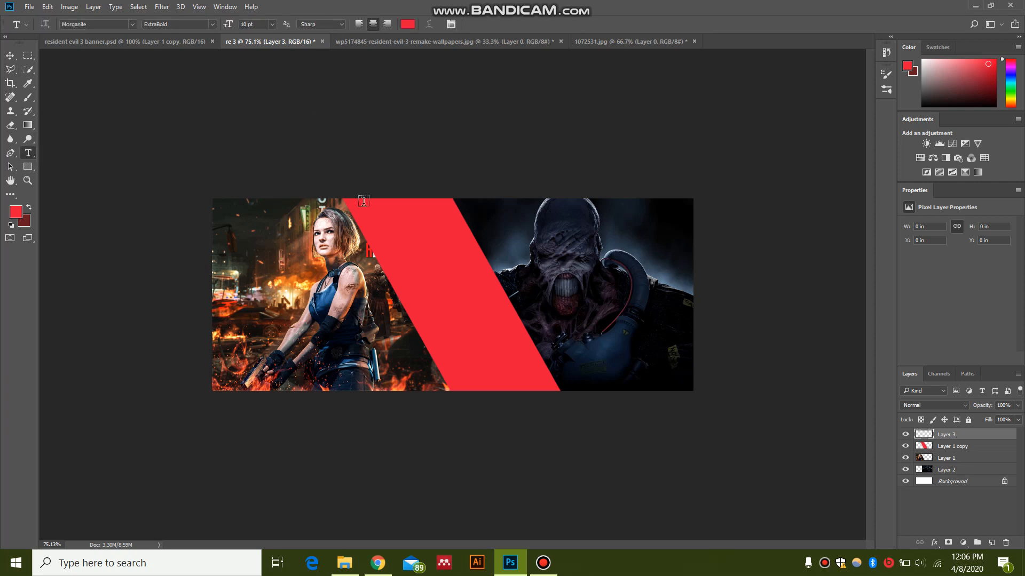
left_click(393, 234)
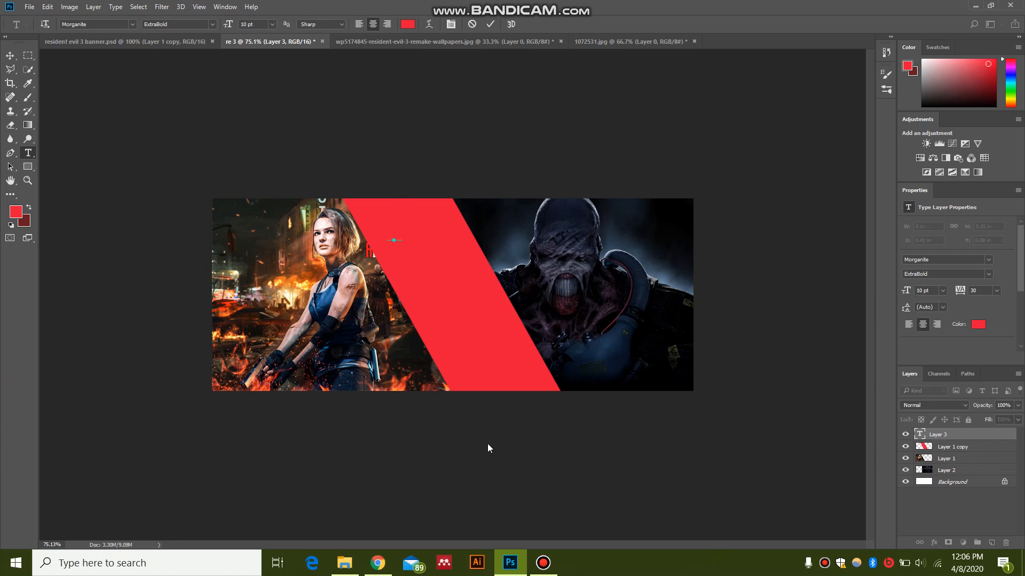
key("BackSpace")
left_click(978, 324)
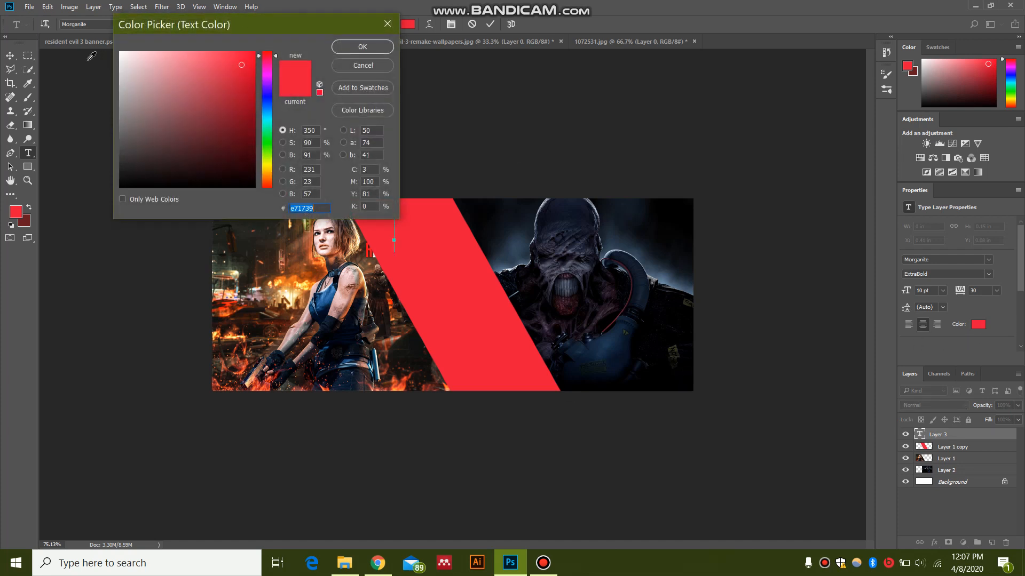
left_click(121, 53)
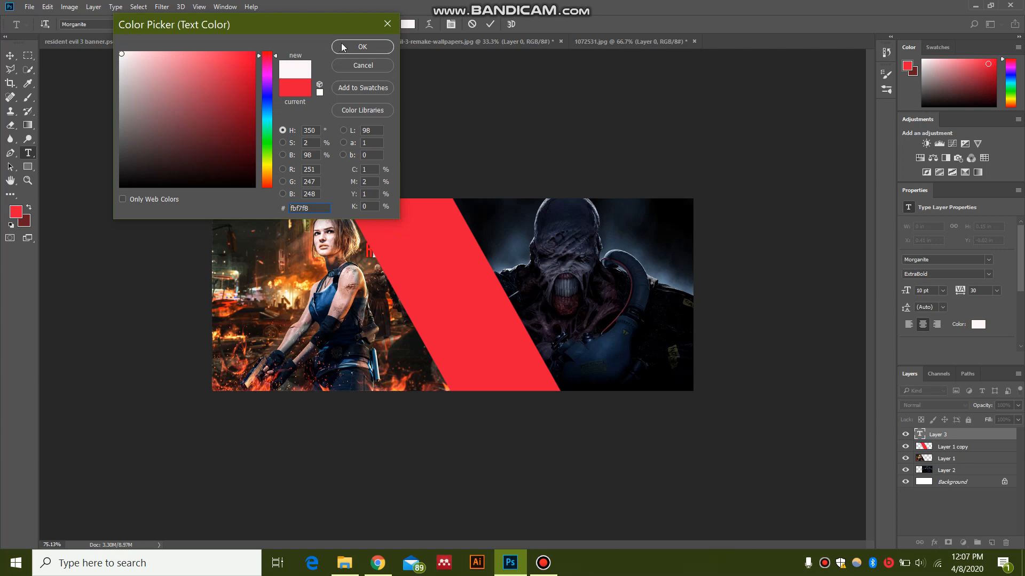
left_click(352, 47)
Step: Enter RESIDENT as the text and position it across the stripe's upper part at about X 0.35 in, Y 0.02 in
type("re")
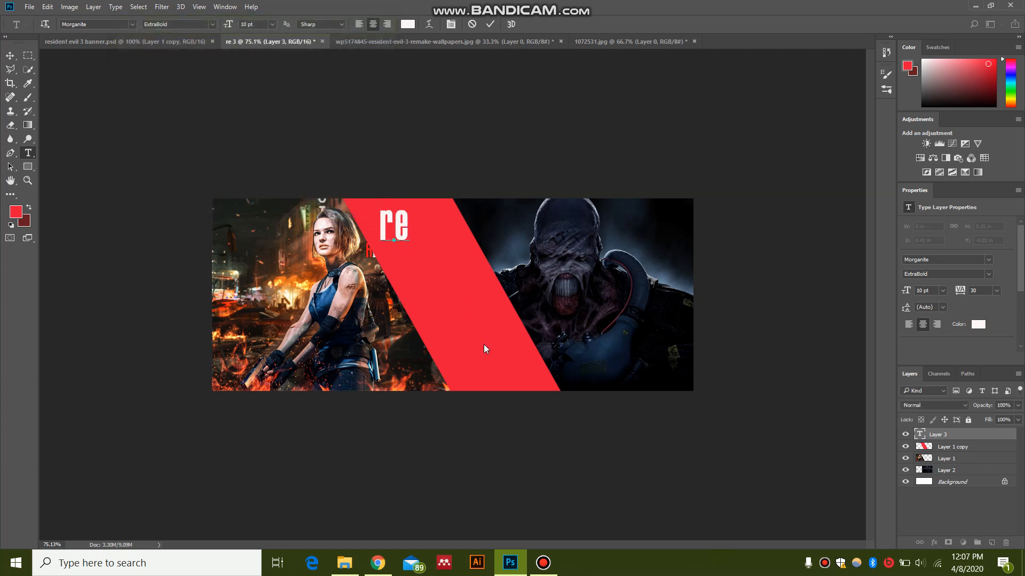
key("BackSpace")
key("BackSpace")
type("RESIDENT")
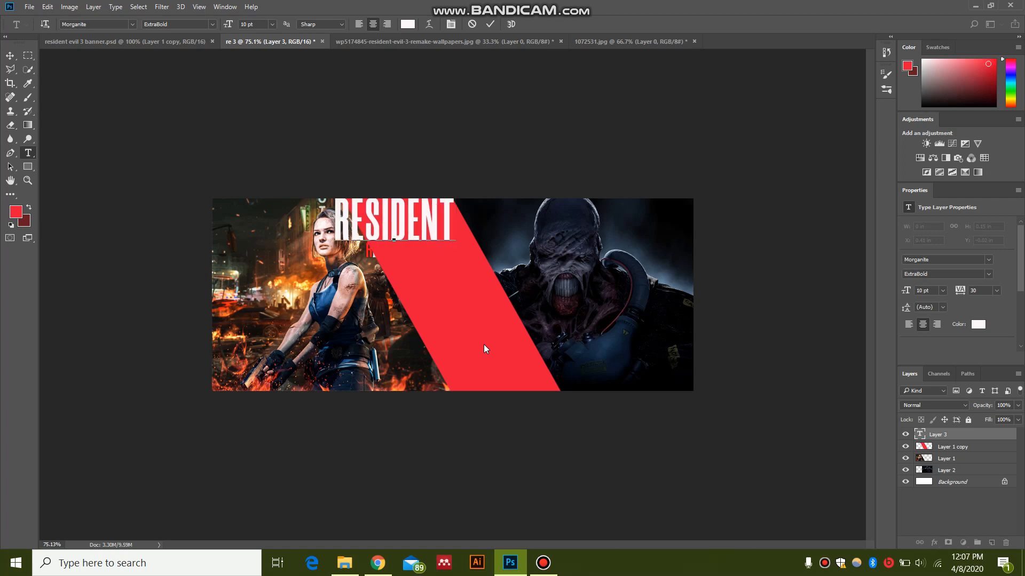
key("ctrl+Return")
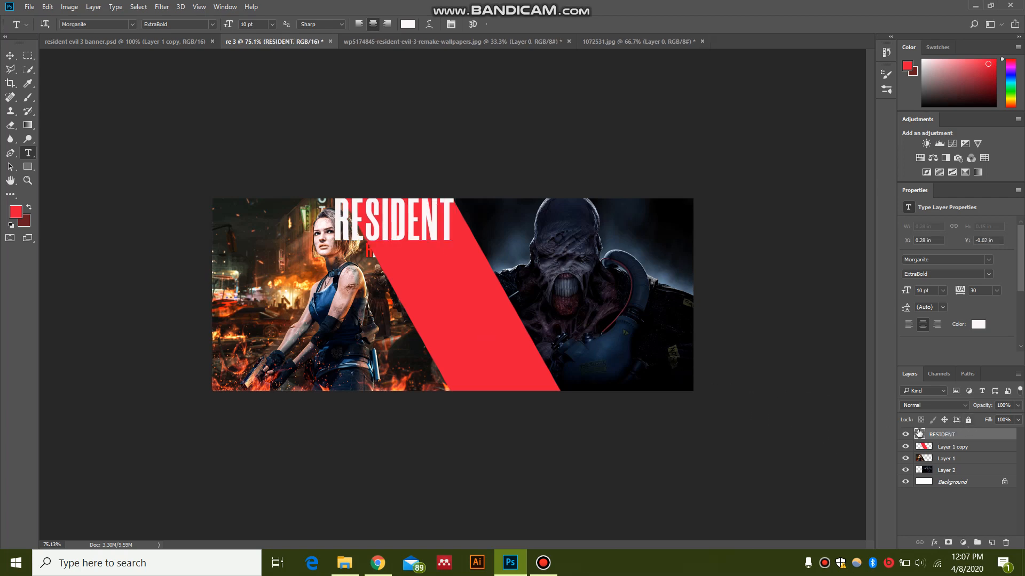
key("v")
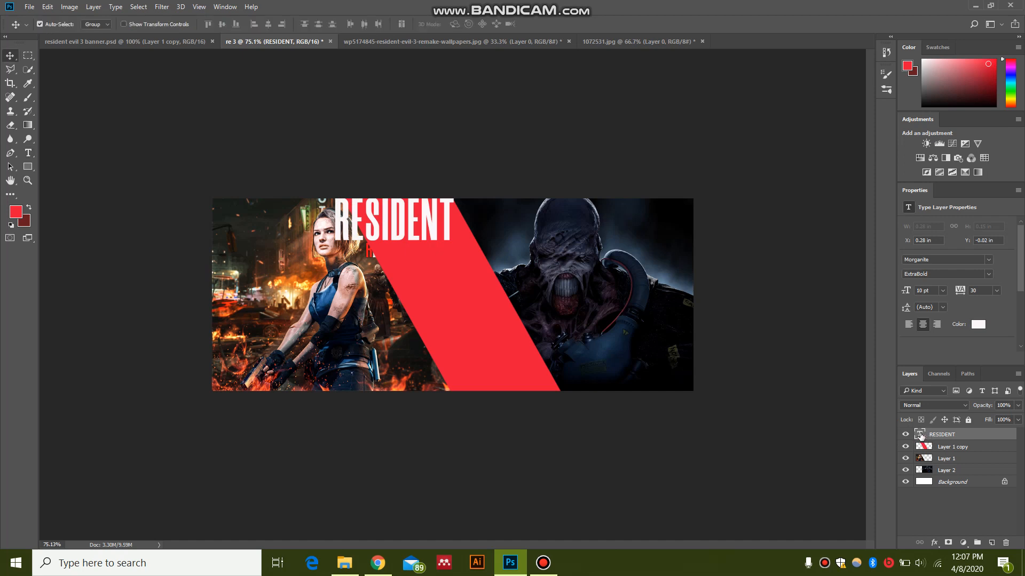
left_click_drag(429, 228, 463, 244)
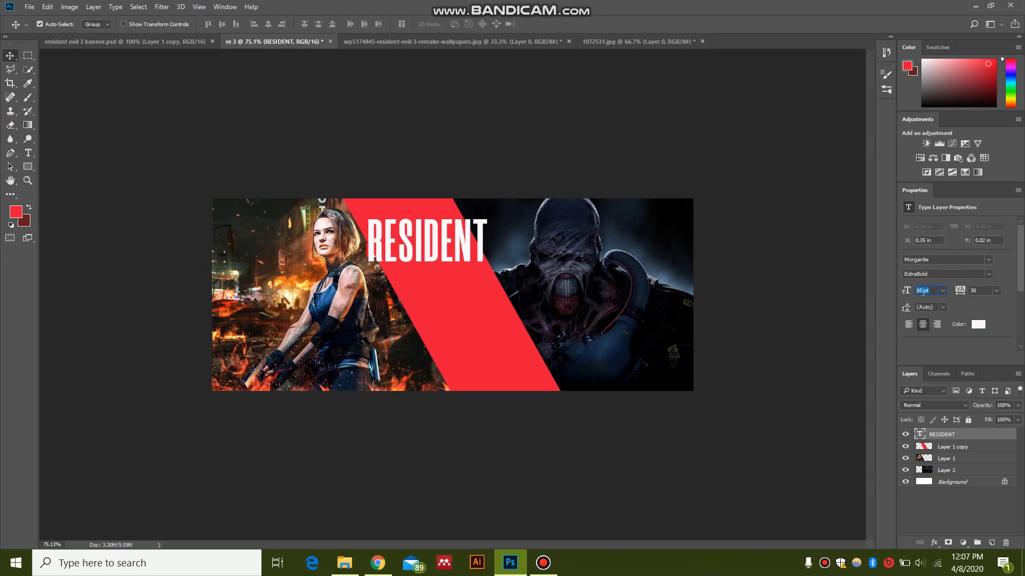
Step: Duplicate the RESIDENT text layer and place the copy below the original at about X 0.43 in, Y 0.15 in
left_click(1000, 442)
key("ctrl+j")
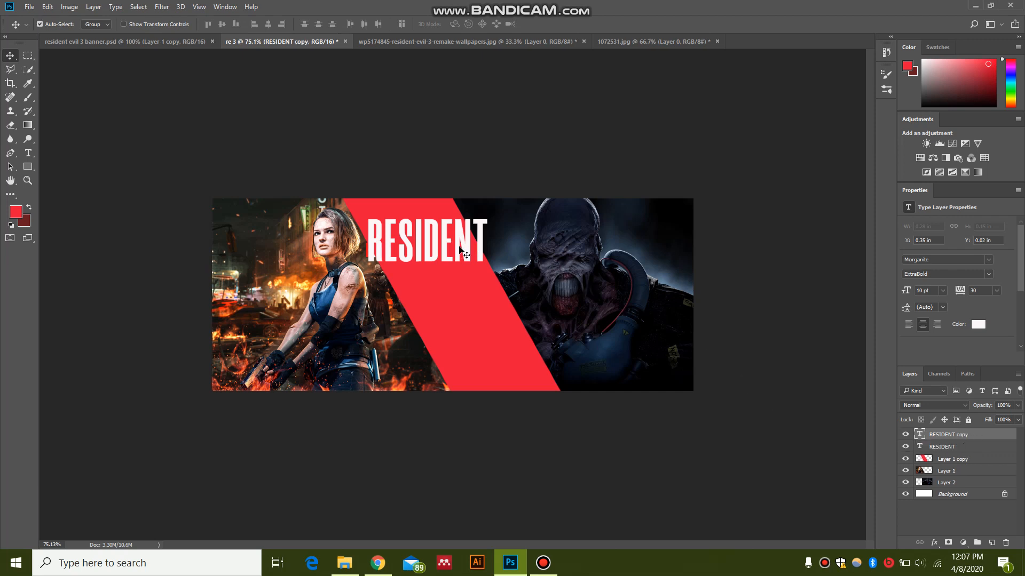
left_click_drag(464, 255, 493, 307)
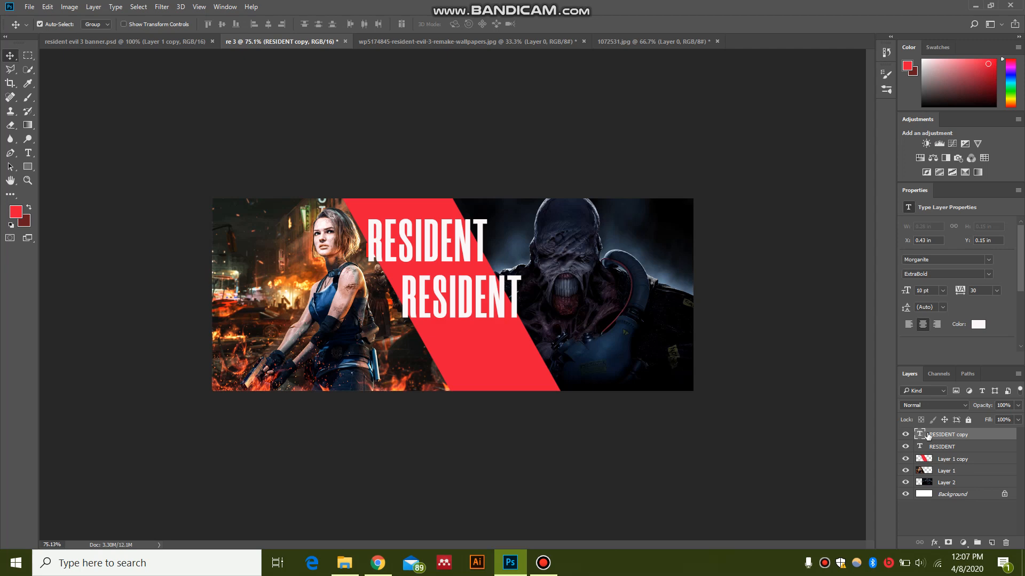
Step: Replace the lower RESIDENT copy's text with EVIL and move it to about X 0.52 in, Y 0.16 in
key("t")
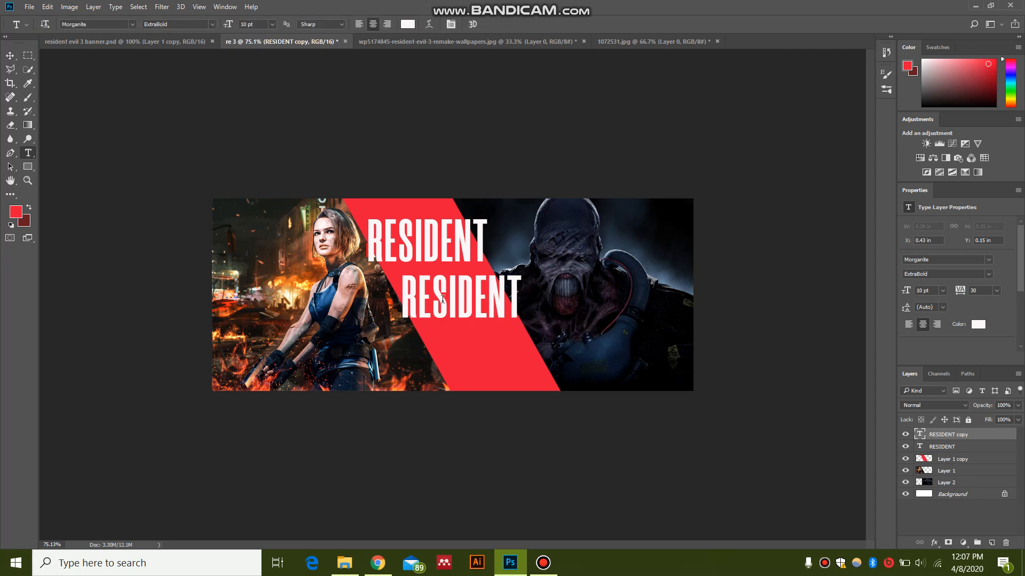
left_click_drag(431, 300, 572, 389)
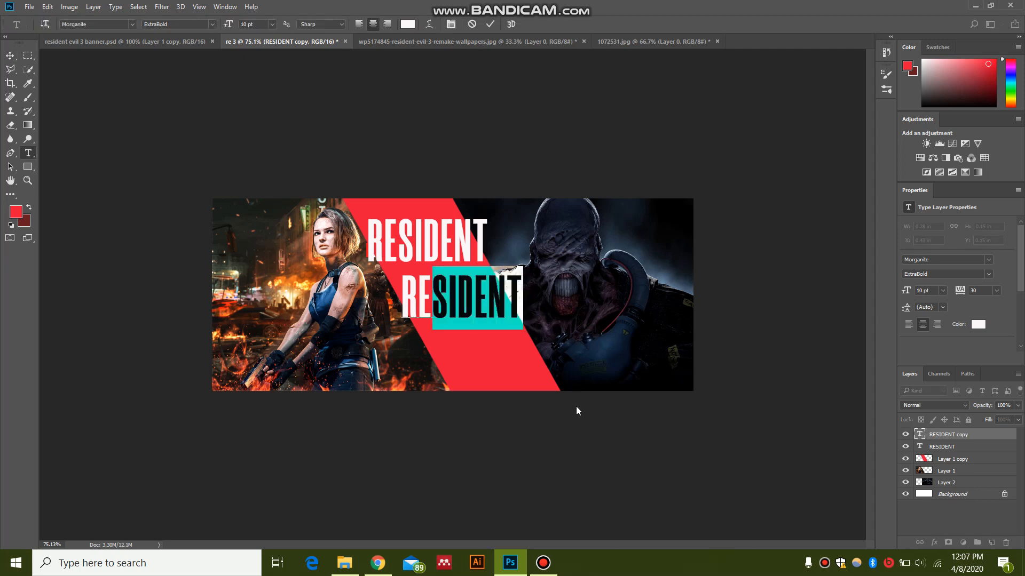
key("BackSpace")
key("BackSpace")
type("E")
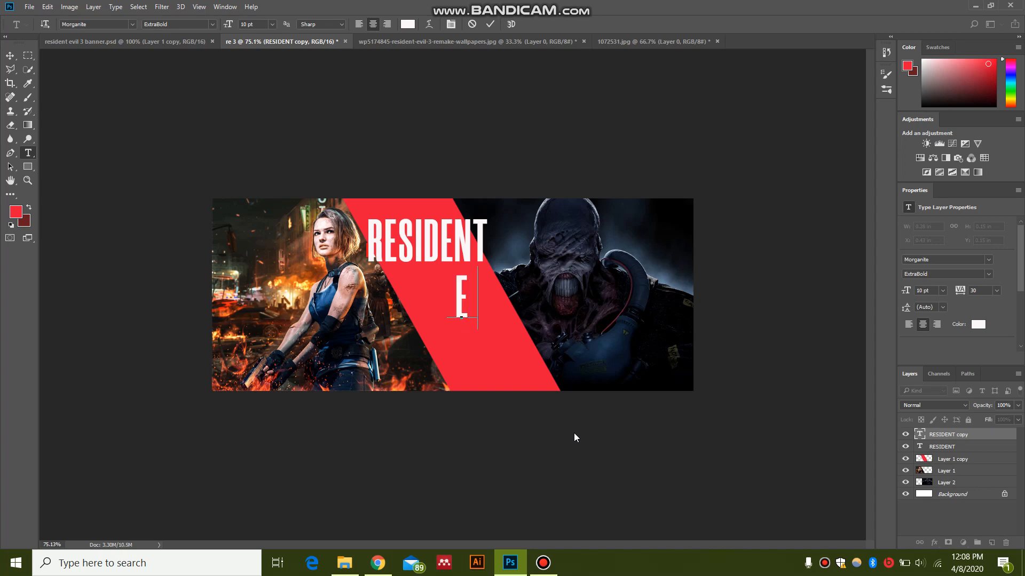
type("VIL")
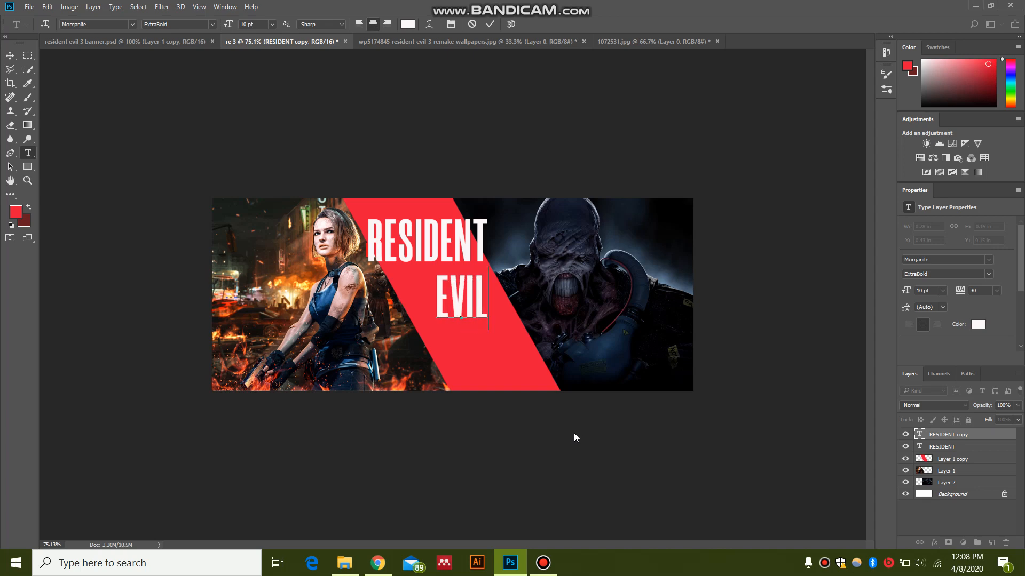
key("ctrl+Return")
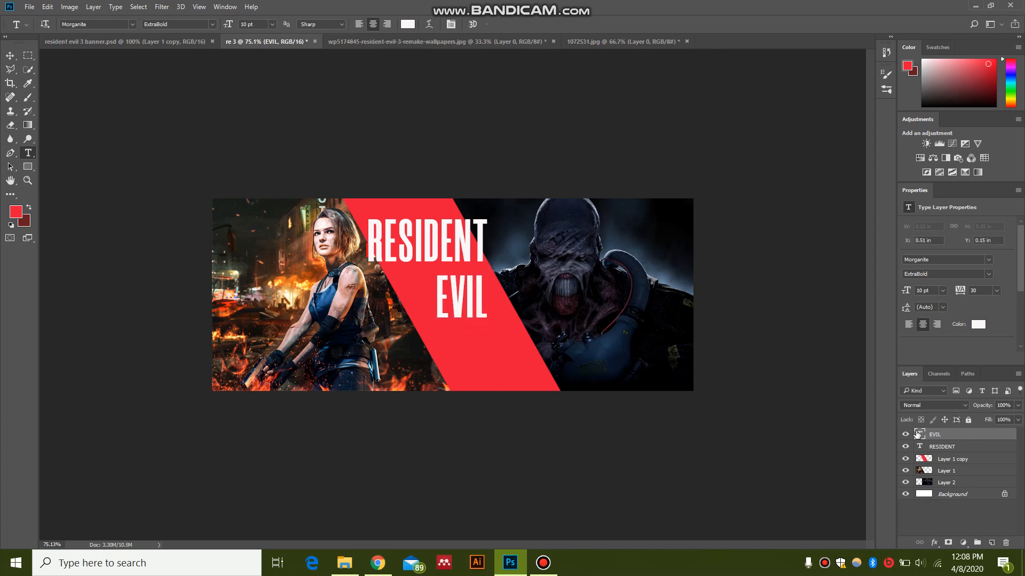
key("v")
left_click_drag(480, 302, 482, 306)
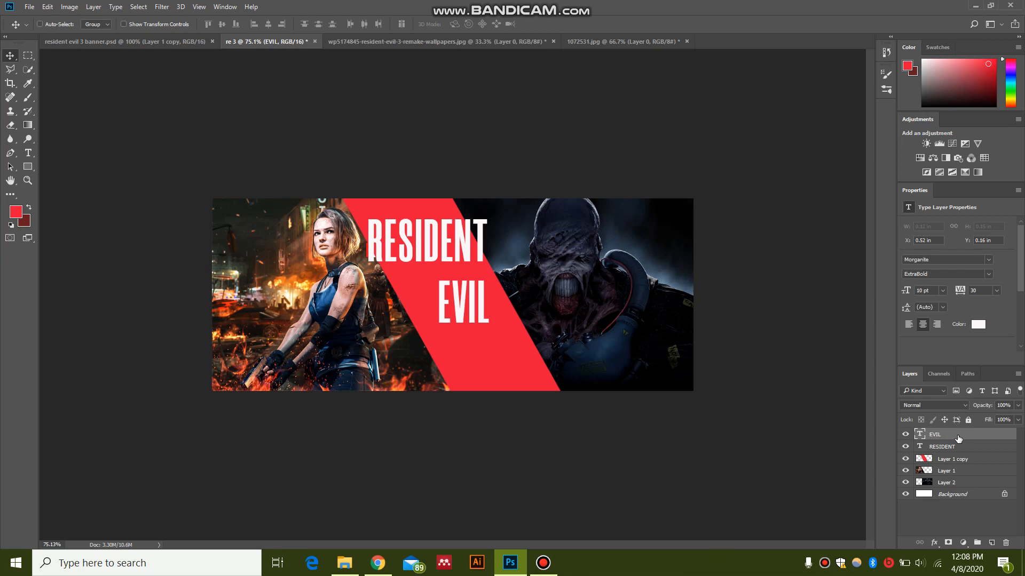
Step: Duplicate the EVIL text layer, place the copy below it near the stripe's lower end, and change its text to 3
key("ctrl+j")
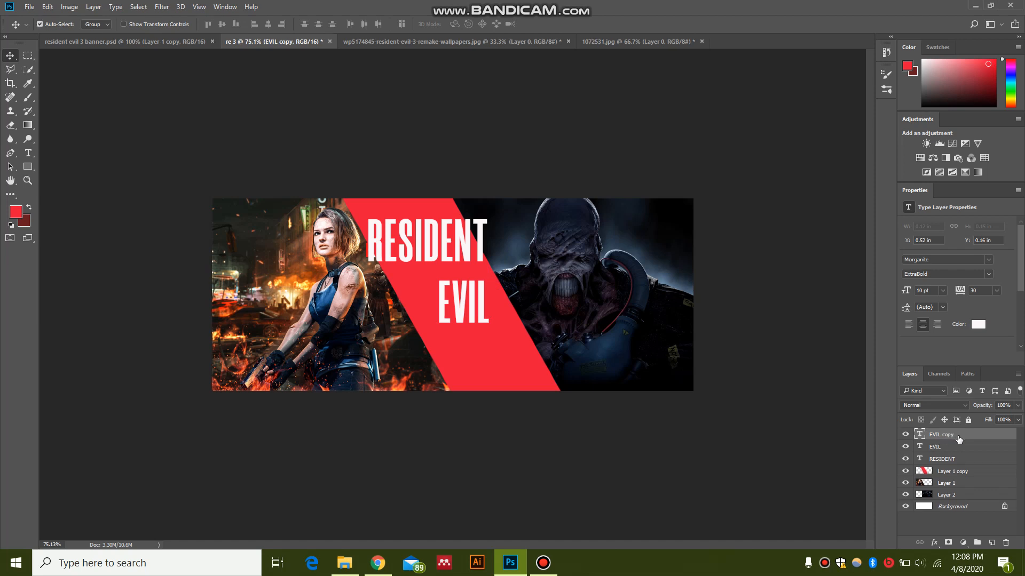
left_click_drag(482, 316, 482, 370)
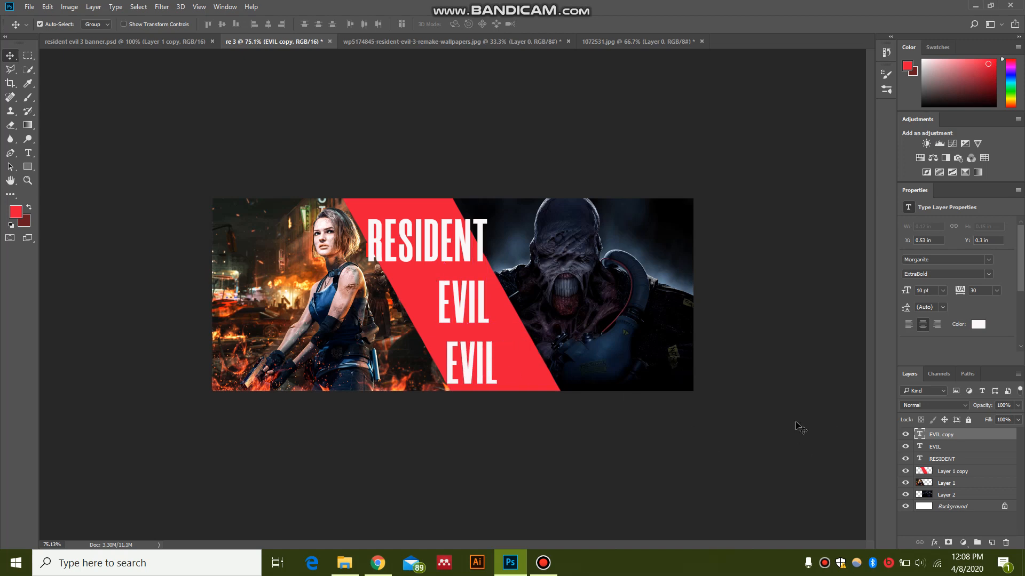
key("t")
left_click(485, 352)
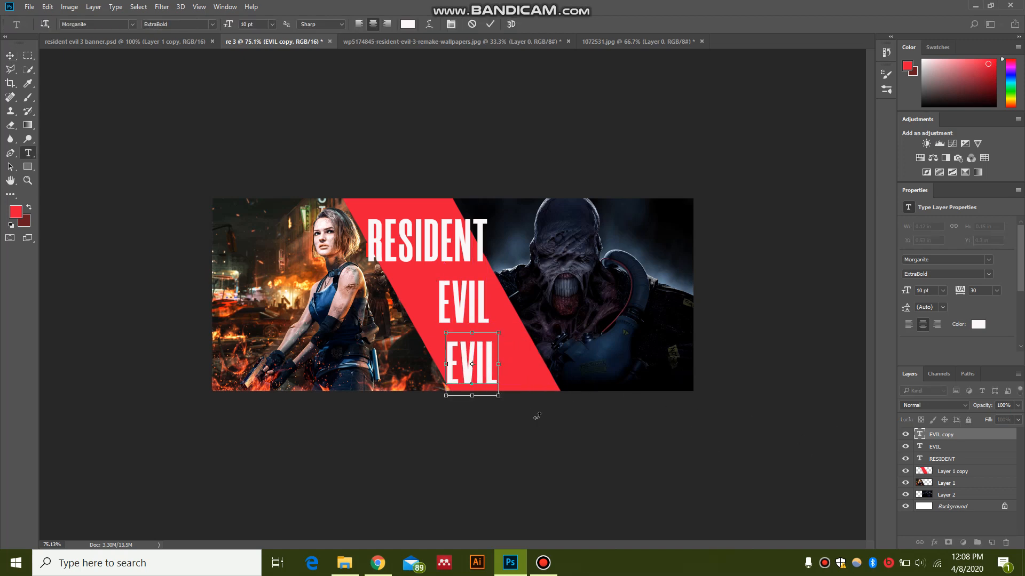
key("ctrl+a")
type("3")
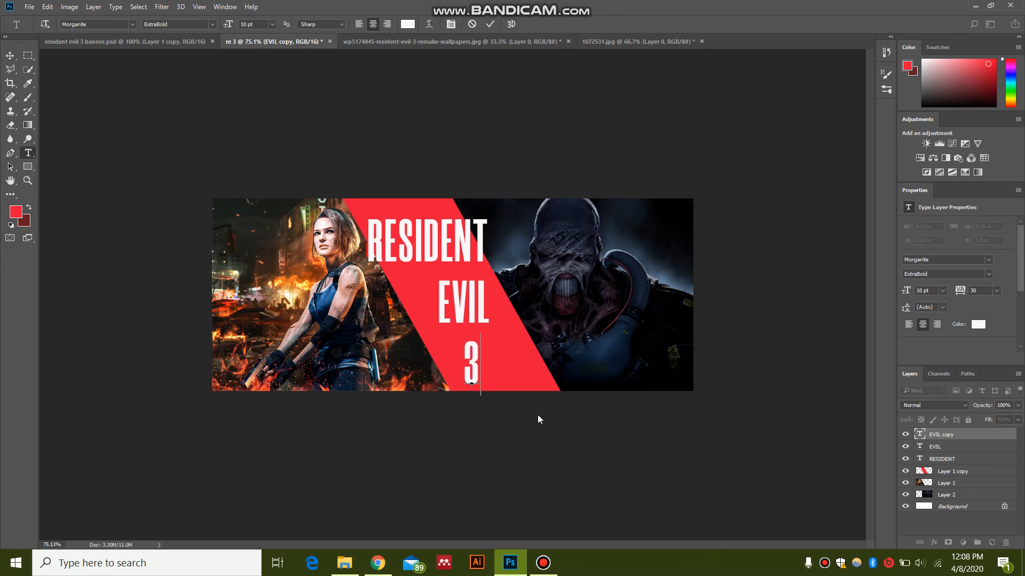
Step: Set the font size of the 3 to 12 pt
key("ctrl+a")
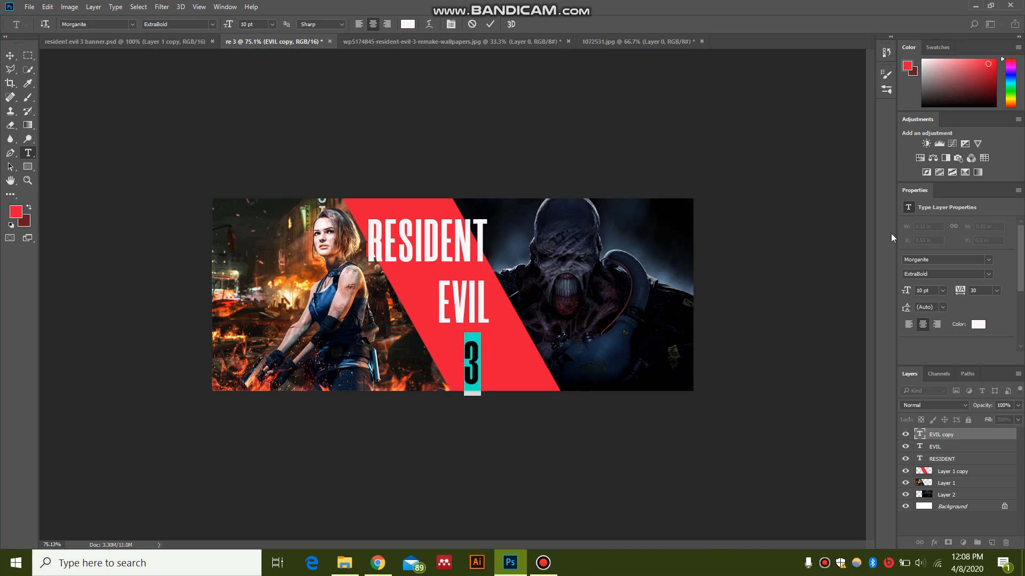
left_click(943, 291)
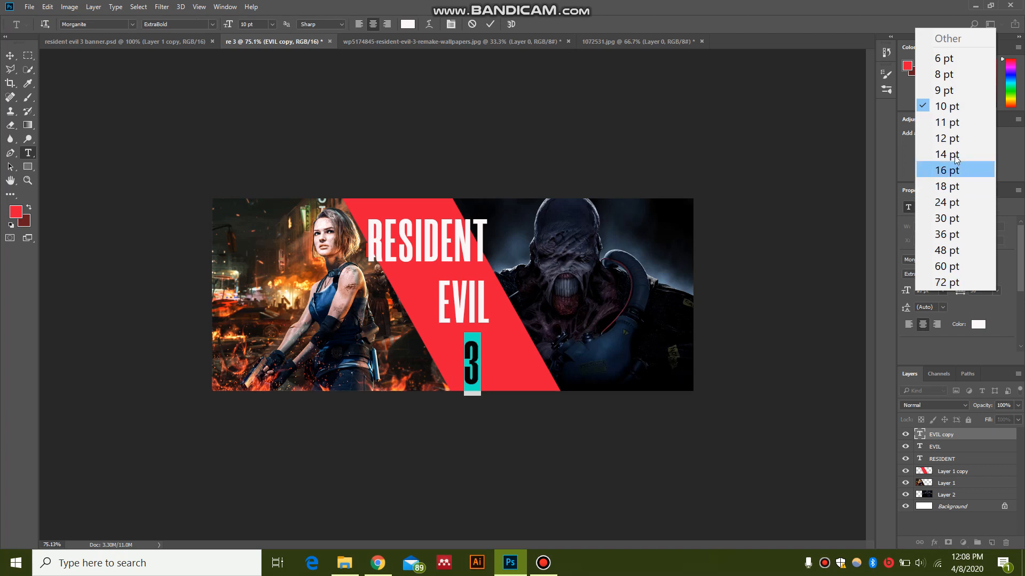
left_click(958, 139)
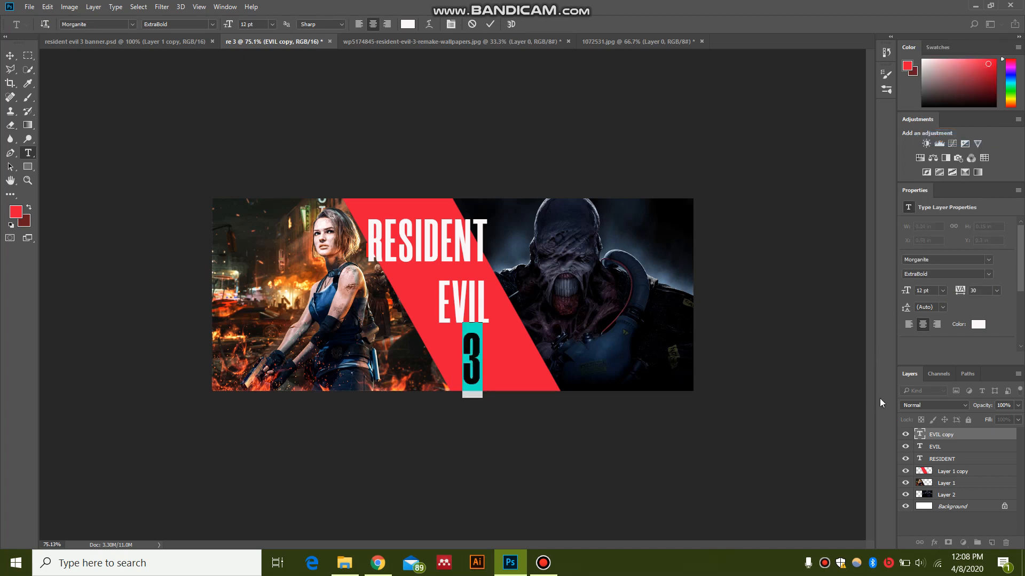
left_click(971, 441)
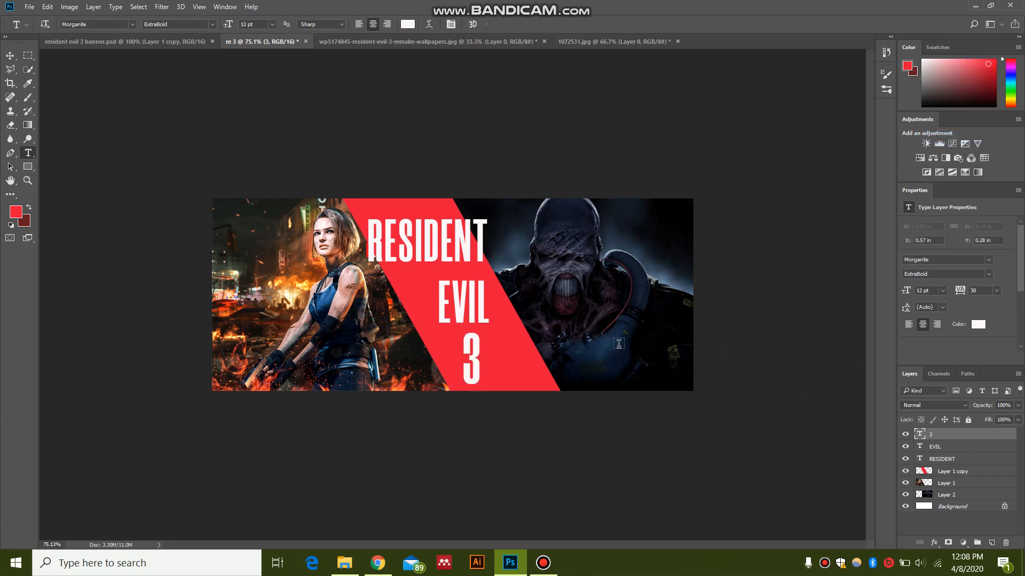
Step: Line up the 3 with the right edge of EVIL and nudge EVIL to about Y 0.15 in for even line spacing
key("v")
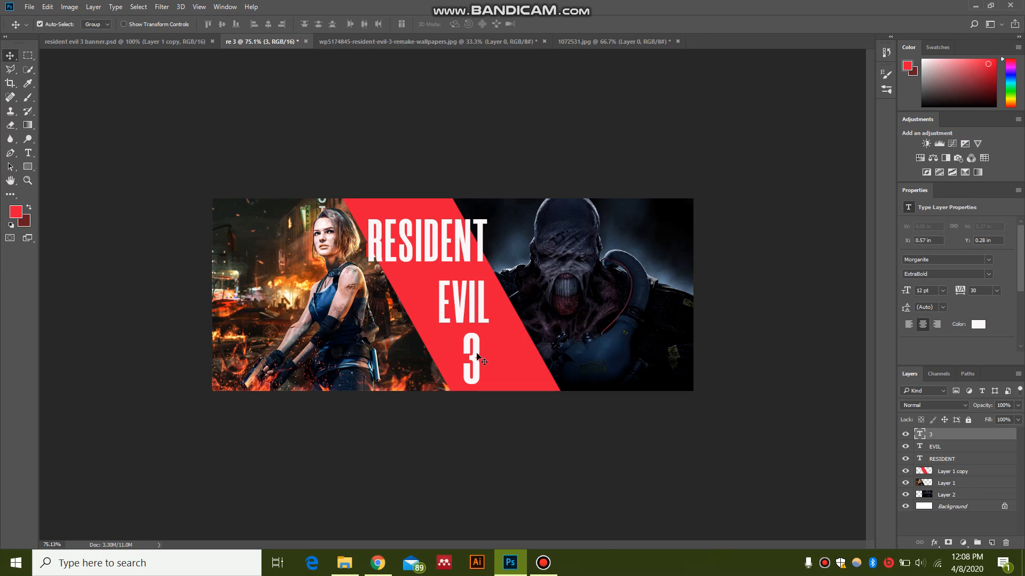
left_click_drag(477, 355, 485, 358)
left_click_drag(482, 296, 484, 304)
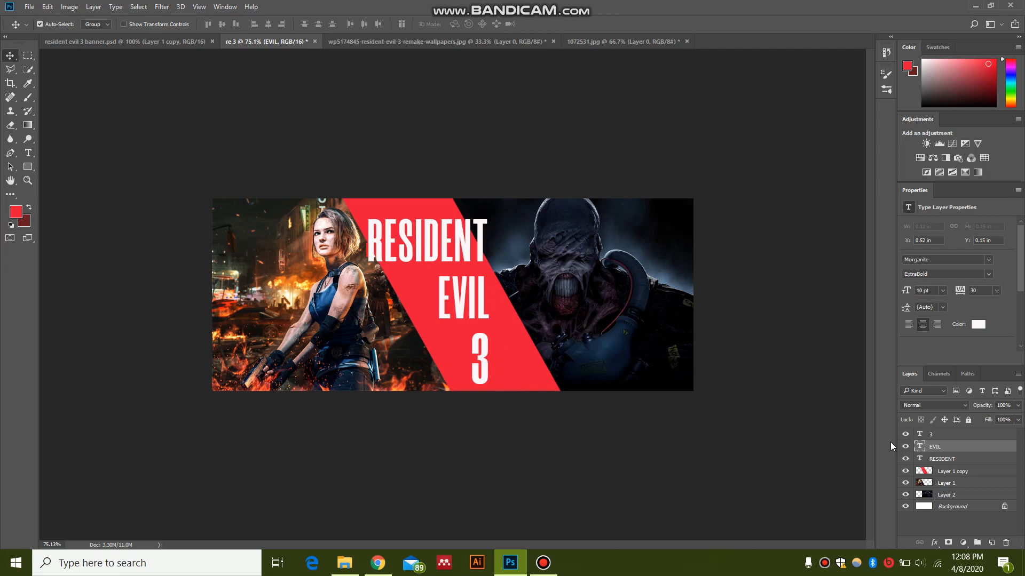
left_click(905, 446)
left_click(905, 447)
scroll(611, 313, "up", 5)
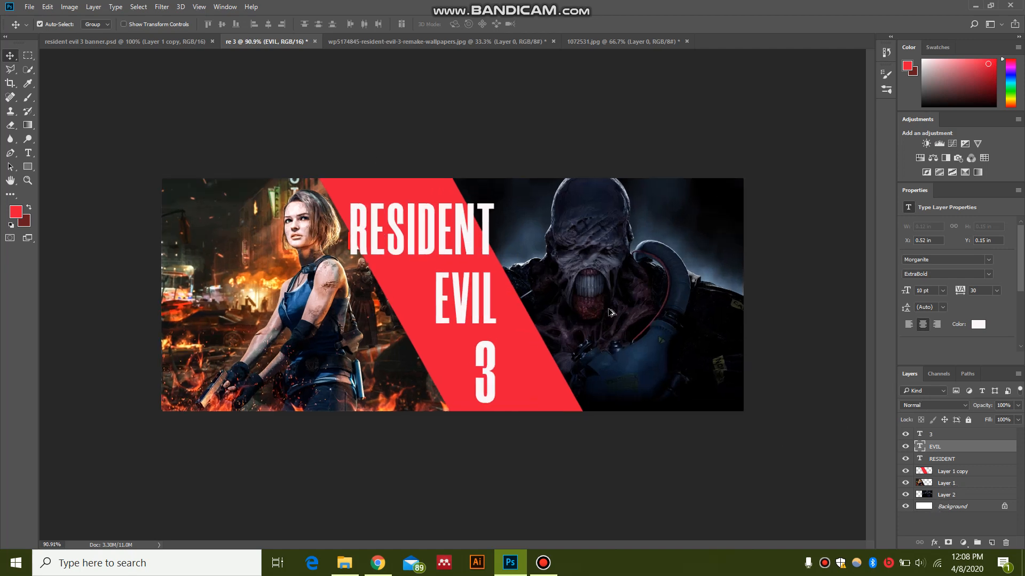